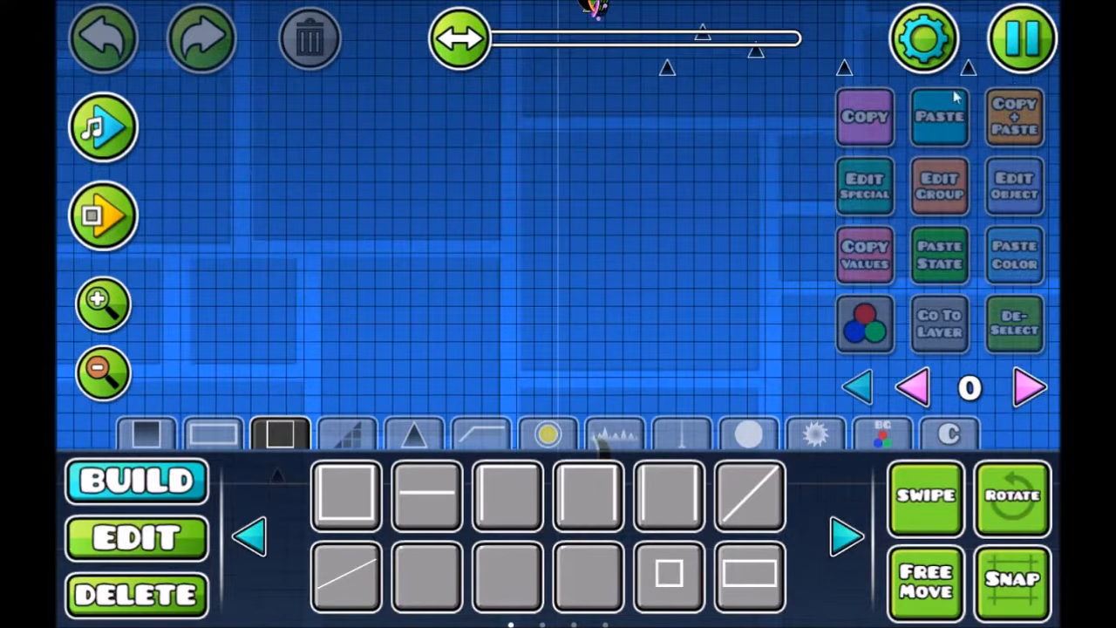
Playtest the level from the start, jumping the cube over the ground spikes
{"action": "left_click", "coordinate": [1021, 68]}
{"action": "left_click", "coordinate": [622, 260]}
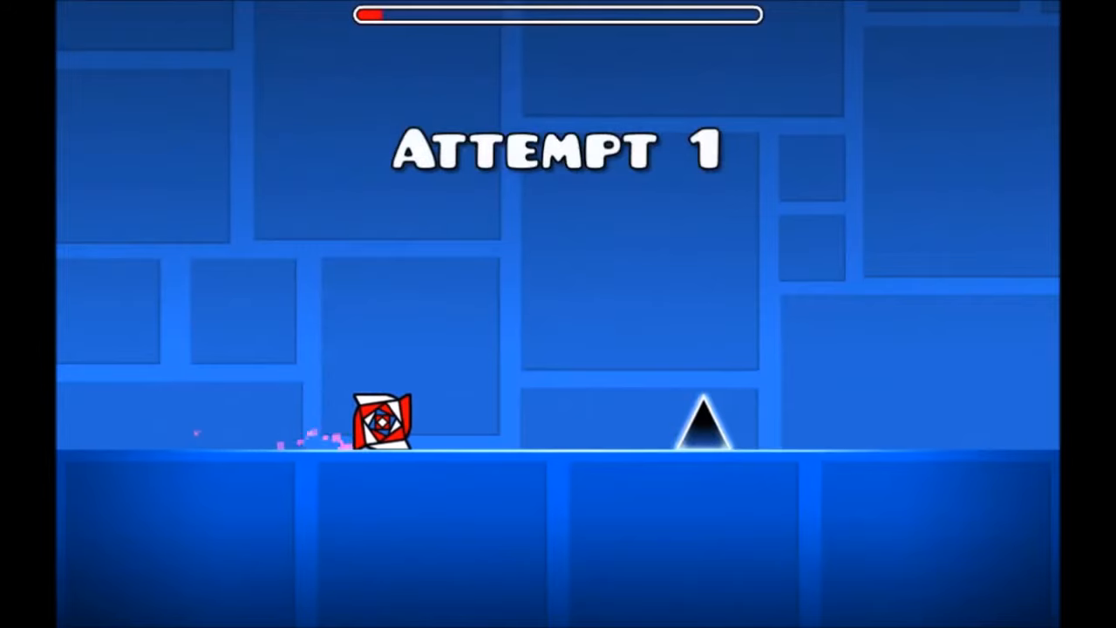
{"action": "key", "text": "space"}
{"action": "key", "text": "space"}
{"action": "key", "text": "space"}
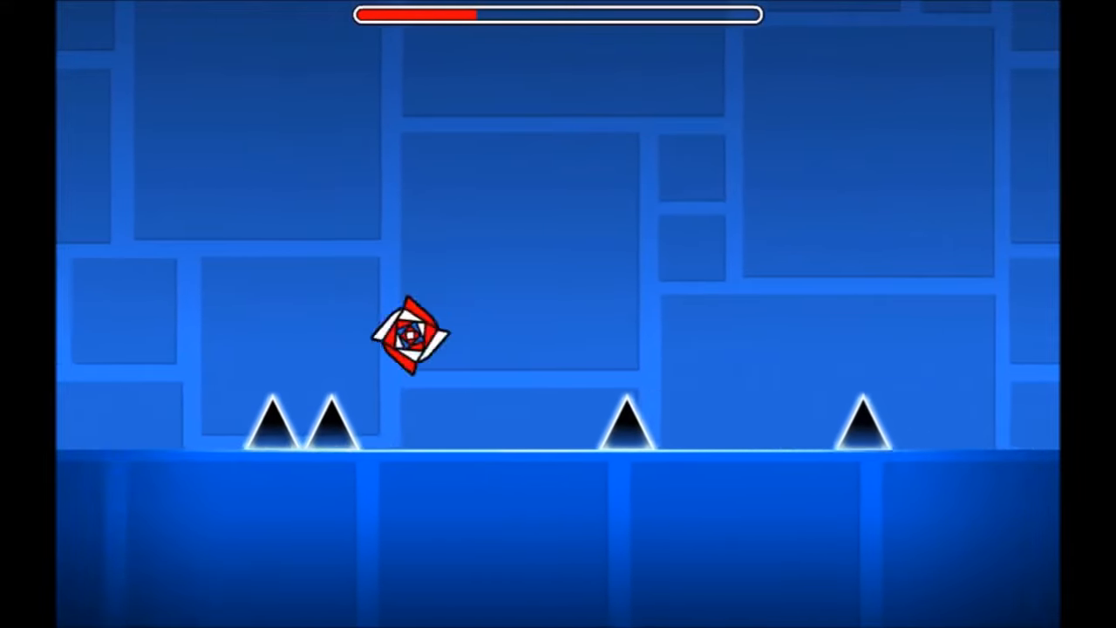
{"action": "key", "text": "space"}
{"action": "key", "text": "space"}
{"action": "key", "text": "space"}
{"action": "key", "text": "space"}
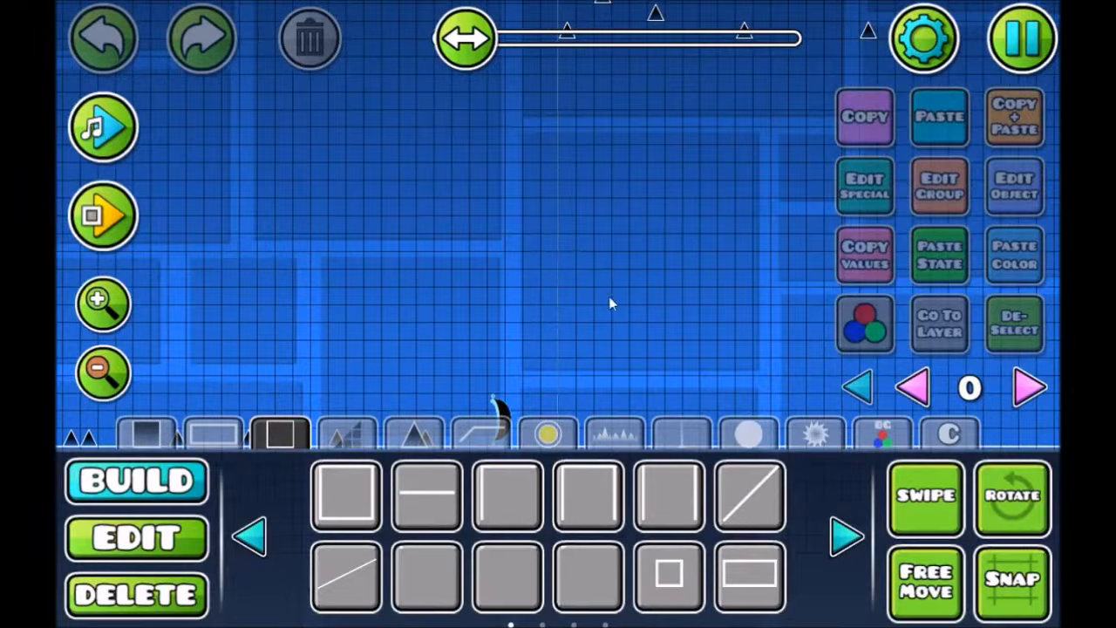
Leave the playtest and delete the portal standing on the ground just after the cube section's spikes
{"action": "left_click_drag", "start_coordinate": [609, 297], "coordinate": [375, 239]}
{"action": "scroll", "coordinate": [375, 245], "scroll_direction": "down", "scroll_amount": 2}
{"action": "key", "text": "2"}
{"action": "left_click", "coordinate": [346, 365]}
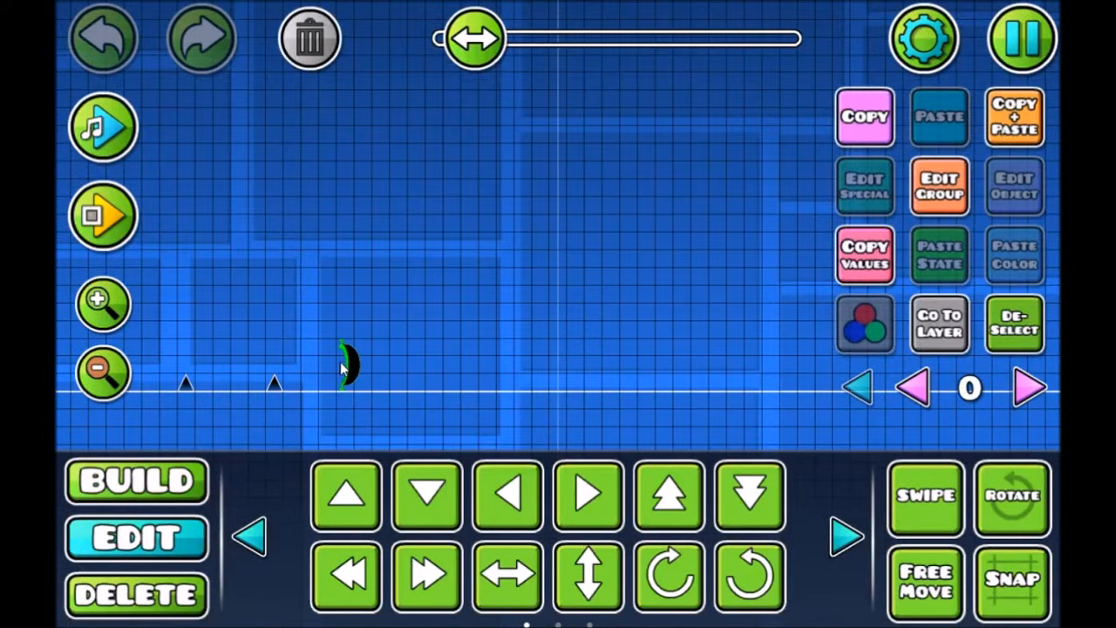
{"action": "key", "text": "Delete"}
Select the remaining portal with all its surrounding spikes and move the whole group down to ground level, slightly further right
{"action": "left_click_drag", "start_coordinate": [435, 264], "coordinate": [409, 525]}
{"action": "left_click_drag", "start_coordinate": [503, 347], "coordinate": [455, 409]}
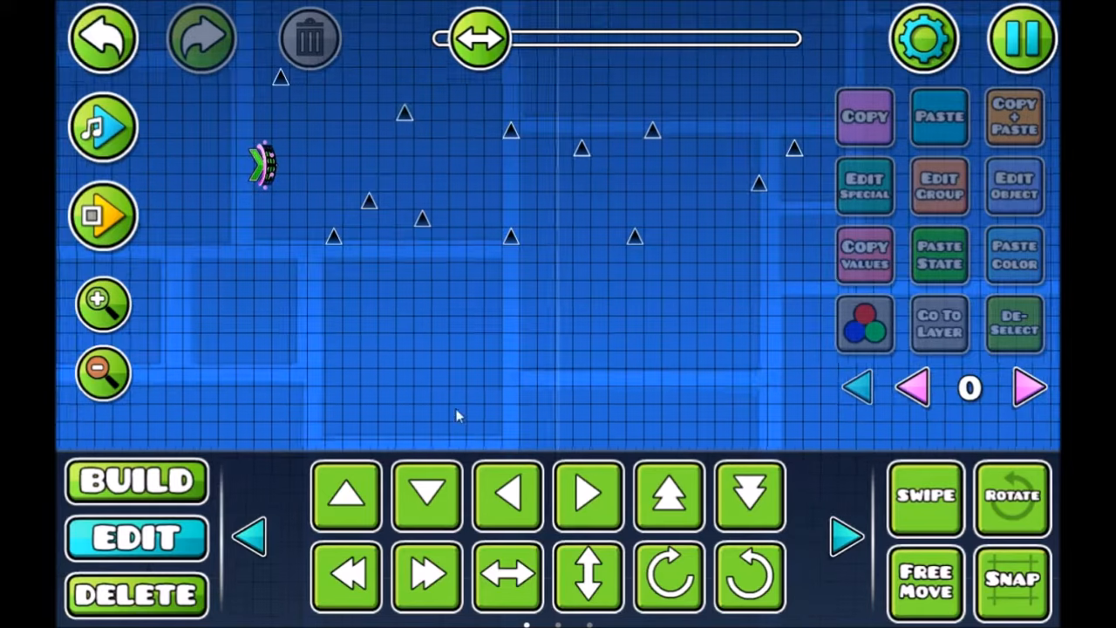
{"action": "left_click_drag", "start_coordinate": [241, 338], "coordinate": [969, 11]}
{"action": "key", "text": "d"}
{"action": "key", "text": "d"}
{"action": "key", "text": "s"}
{"action": "key", "text": "s"}
{"action": "key", "text": "s"}
{"action": "key", "text": "s"}
{"action": "left_click_drag", "start_coordinate": [475, 355], "coordinate": [492, 249]}
{"action": "key", "text": "s"}
{"action": "key", "text": "s"}
{"action": "left_click_drag", "start_coordinate": [531, 317], "coordinate": [567, 213]}
{"action": "key", "text": "s"}
{"action": "key", "text": "s"}
{"action": "key", "text": "s"}
{"action": "key", "text": "s"}
{"action": "key", "text": "d"}
{"action": "key", "text": "s"}
{"action": "key", "text": "s"}
{"action": "key", "text": "s"}
{"action": "key", "text": "s"}
{"action": "key", "text": "s"}
{"action": "key", "text": "s"}
{"action": "key", "text": "d"}
{"action": "key", "text": "d"}
{"action": "key", "text": "s"}
{"action": "key", "text": "s"}
{"action": "key", "text": "s"}
{"action": "key", "text": "s"}
{"action": "key", "text": "s"}
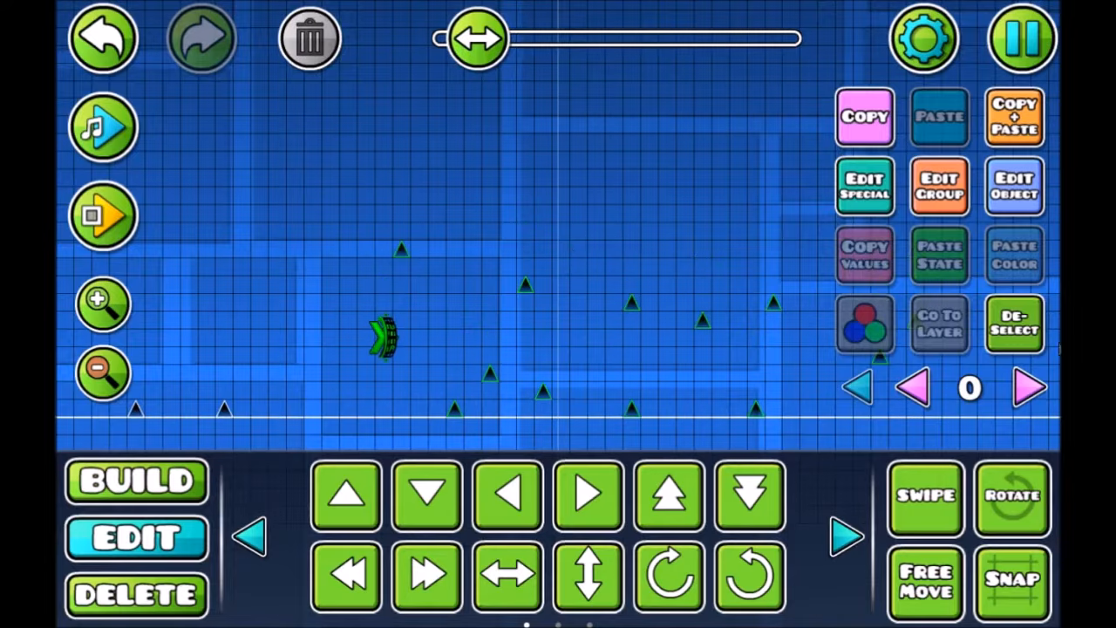
{"action": "left_click", "coordinate": [1022, 338]}
{"action": "left_click_drag", "start_coordinate": [633, 325], "coordinate": [742, 307]}
{"action": "left_click_drag", "start_coordinate": [444, 341], "coordinate": [466, 336]}
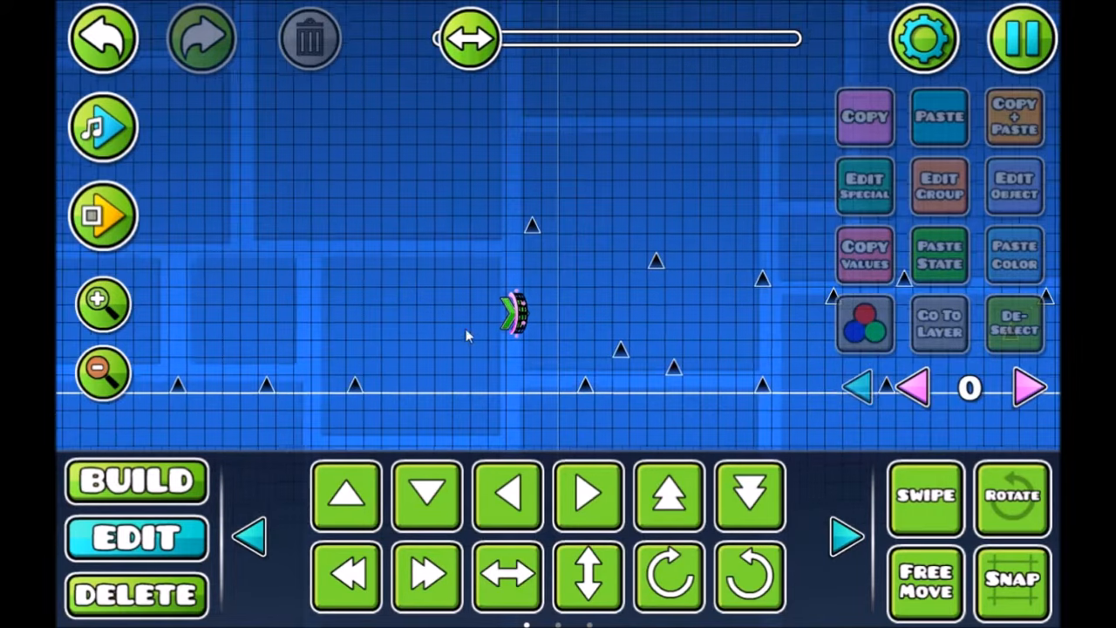
{"action": "left_click", "coordinate": [169, 494]}
{"action": "left_click", "coordinate": [750, 488]}
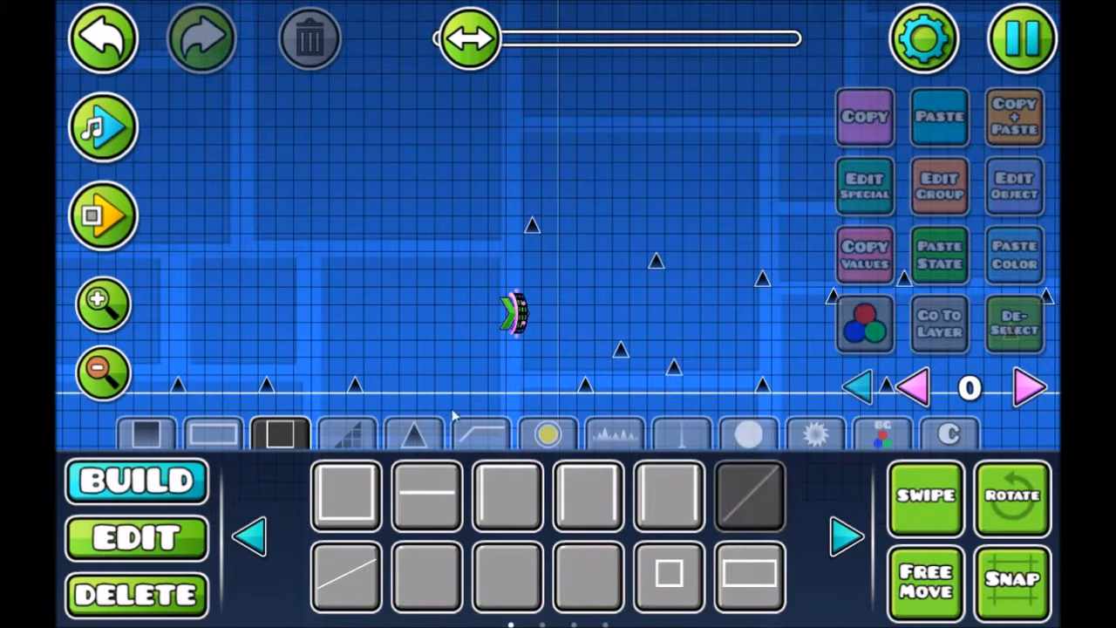
{"action": "left_click", "coordinate": [408, 384]}
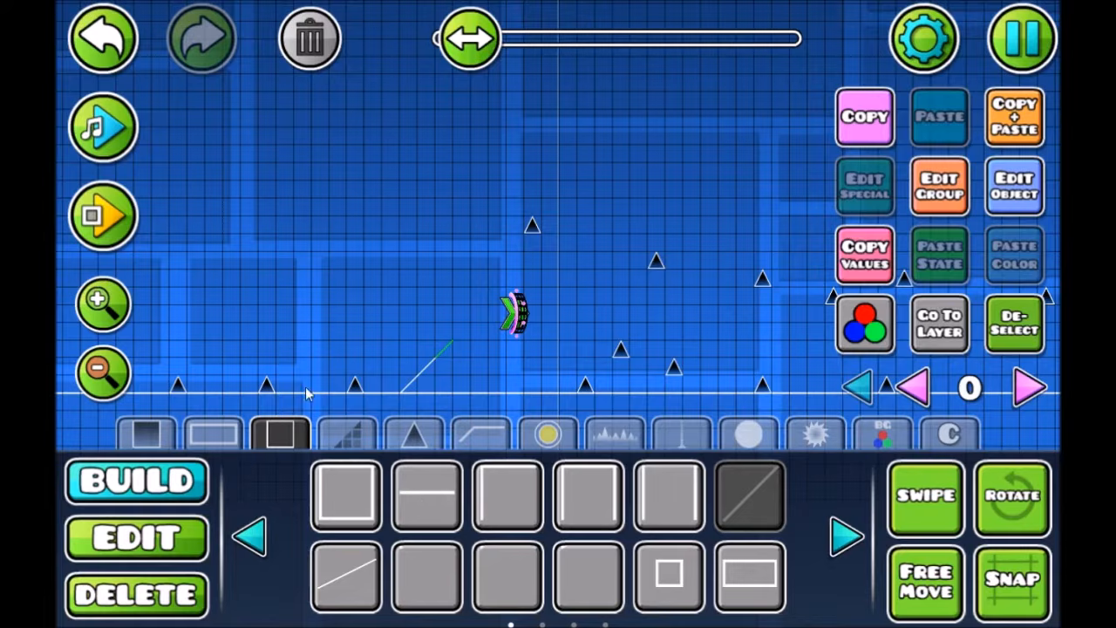
{"action": "left_click", "coordinate": [131, 58]}
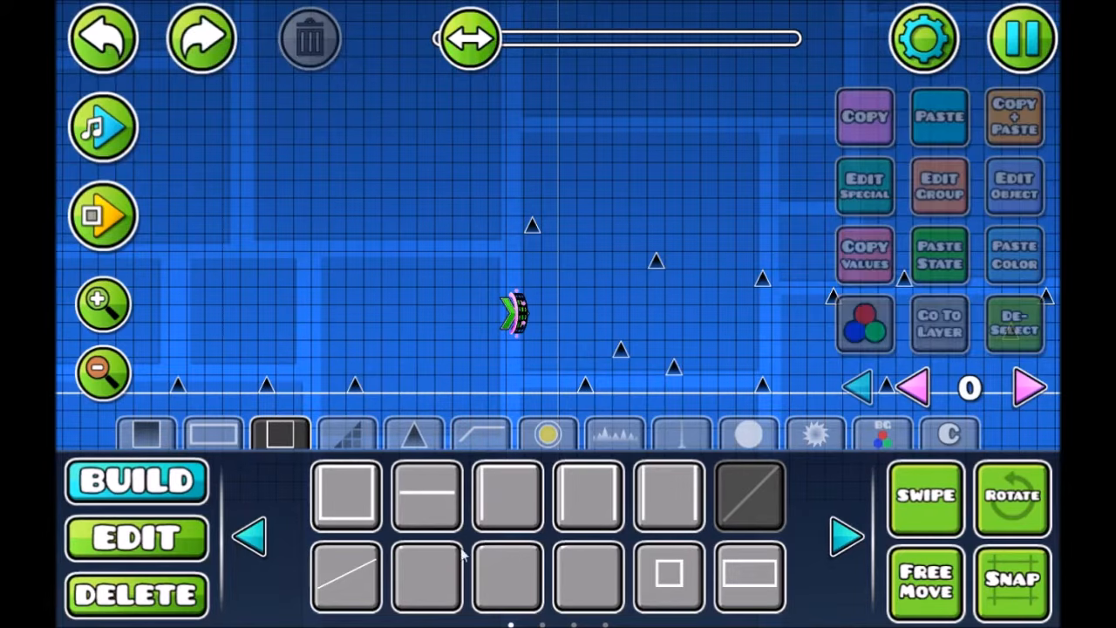
Build a shallow ramp of three sloped line pieces from the ground towards the portal, ending in a short horizontal line
{"action": "left_click", "coordinate": [347, 576]}
{"action": "left_click", "coordinate": [417, 385]}
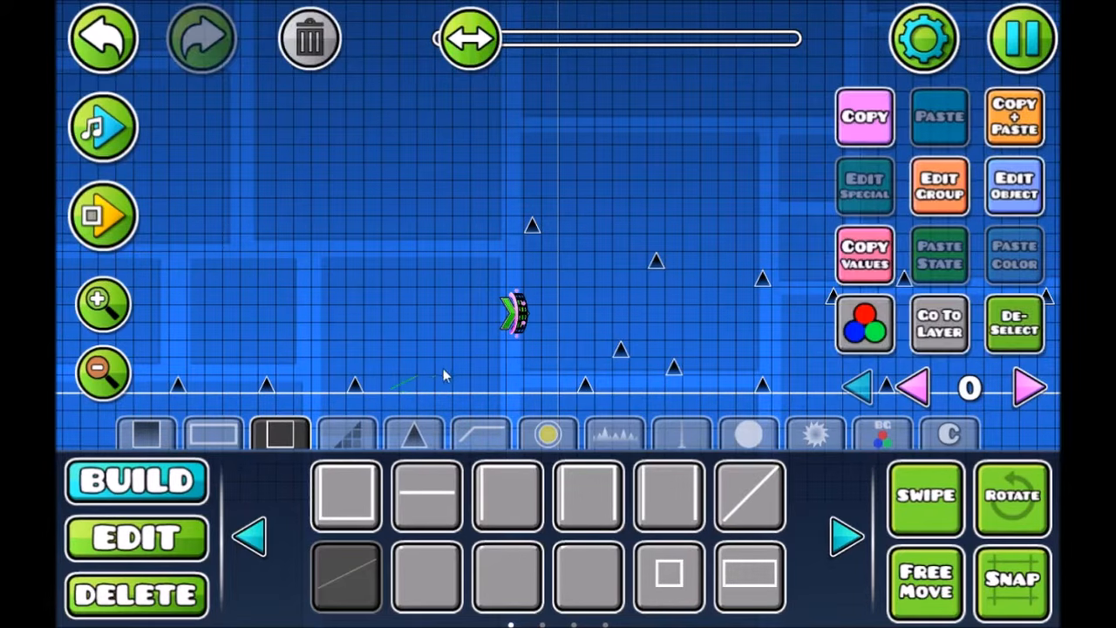
{"action": "left_click", "coordinate": [436, 371]}
{"action": "left_click", "coordinate": [468, 360]}
{"action": "left_click", "coordinate": [429, 488]}
{"action": "left_click", "coordinate": [497, 344]}
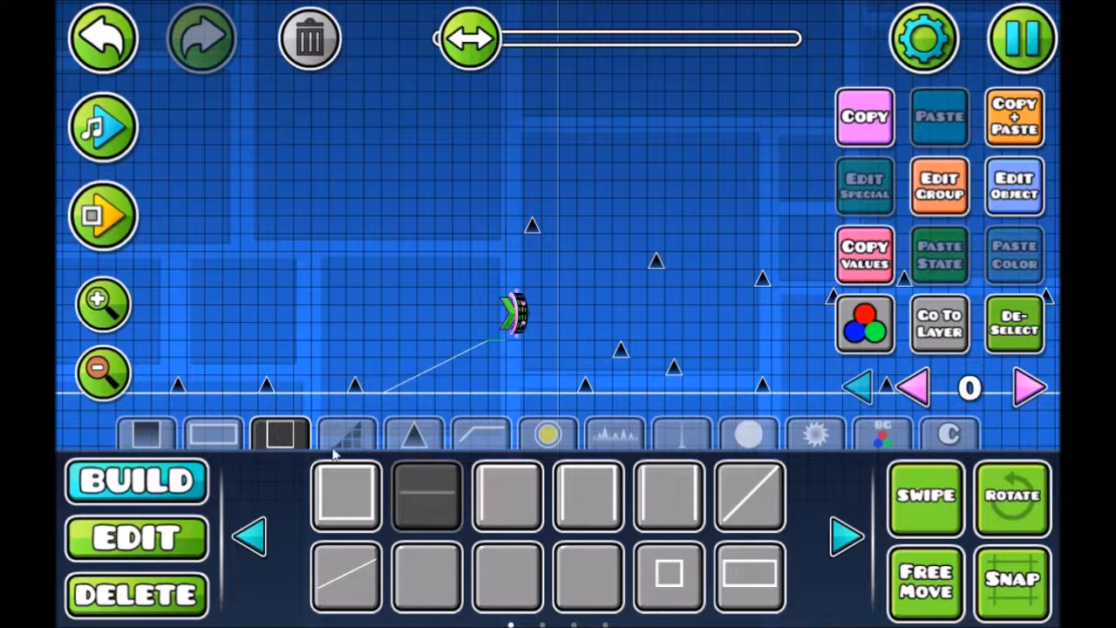
Clear the selection and switch the editor to layer 1
{"action": "left_click_drag", "start_coordinate": [395, 414], "coordinate": [405, 397]}
{"action": "key", "text": "3"}
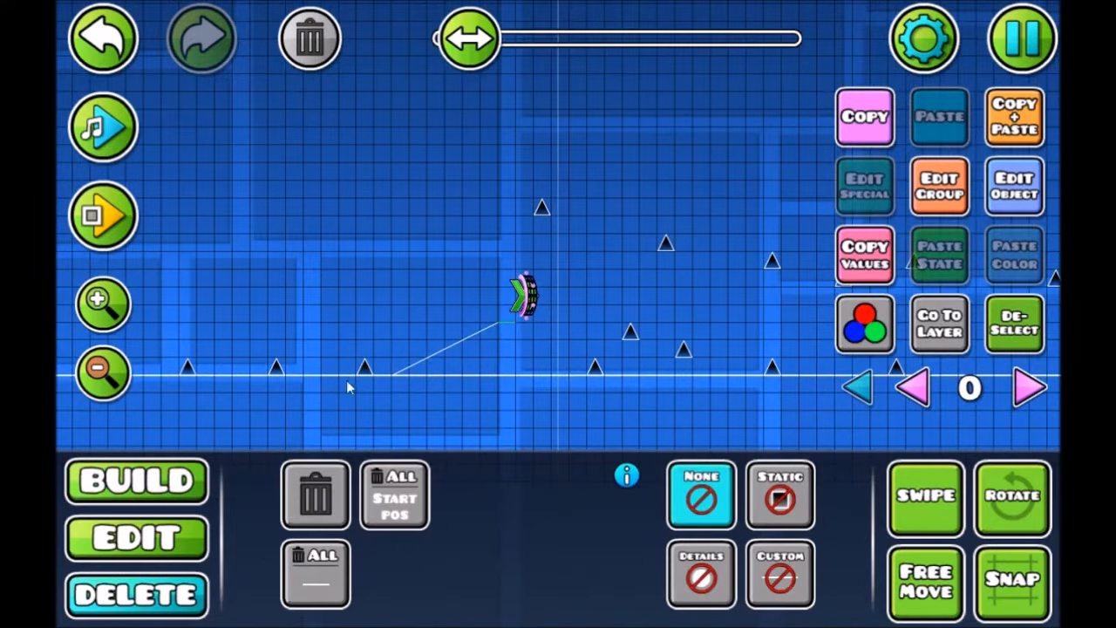
{"action": "left_click_drag", "start_coordinate": [513, 375], "coordinate": [784, 392]}
{"action": "left_click", "coordinate": [1032, 336]}
{"action": "left_click", "coordinate": [1020, 390]}
{"action": "key", "text": "1"}
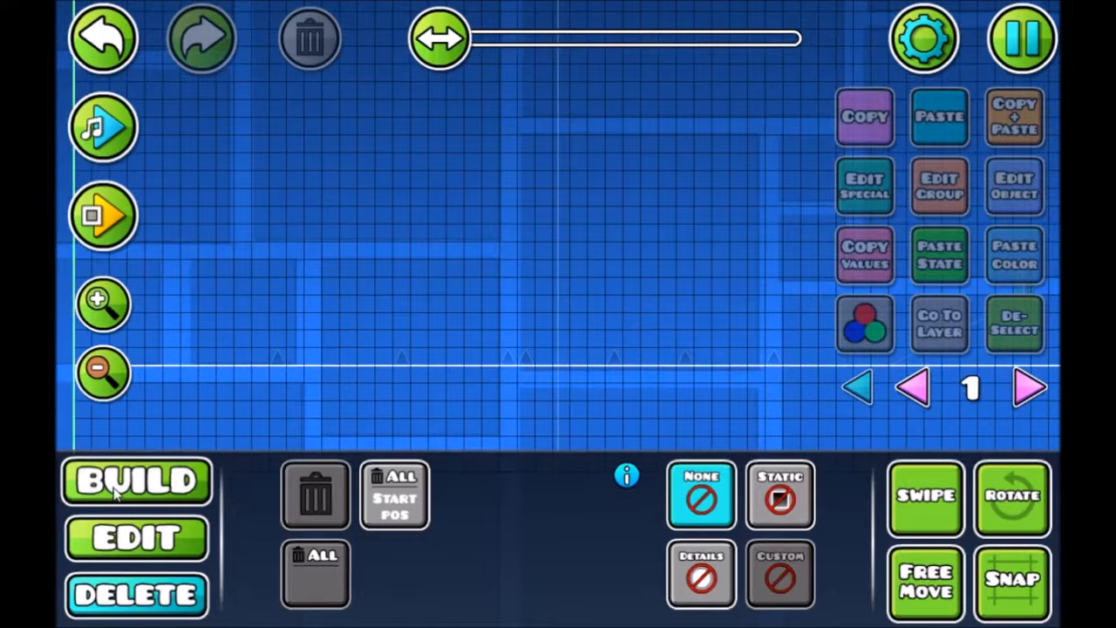
Place a plain solid block on the ground near the level's start and scale it to 2.00
{"action": "left_click", "coordinate": [138, 438]}
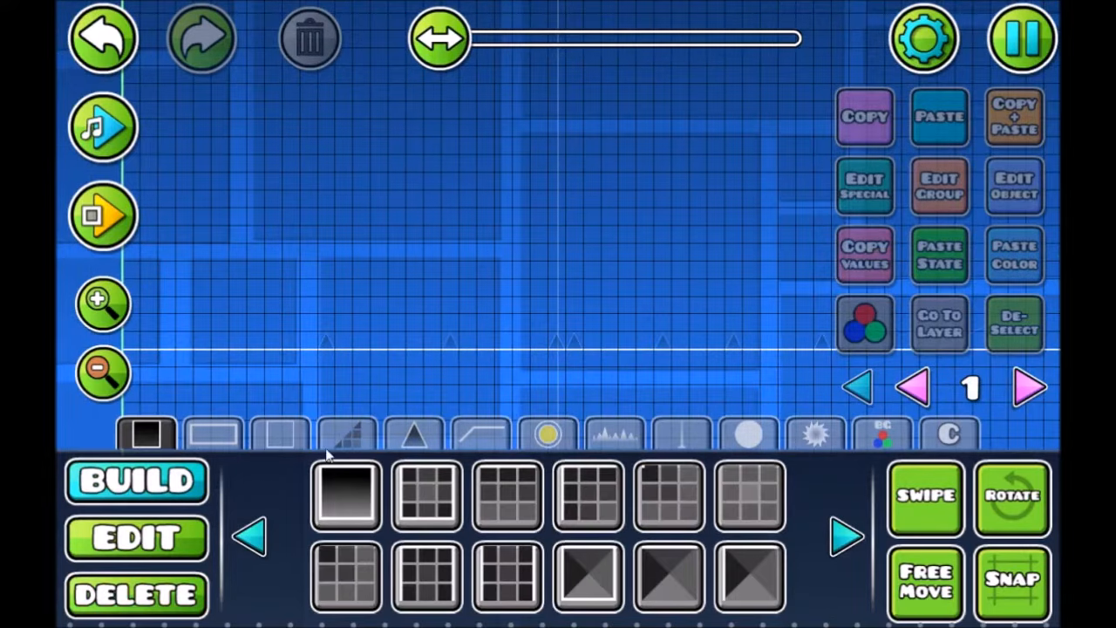
{"action": "left_click", "coordinate": [833, 535]}
{"action": "left_click", "coordinate": [837, 538]}
{"action": "left_click", "coordinate": [840, 541]}
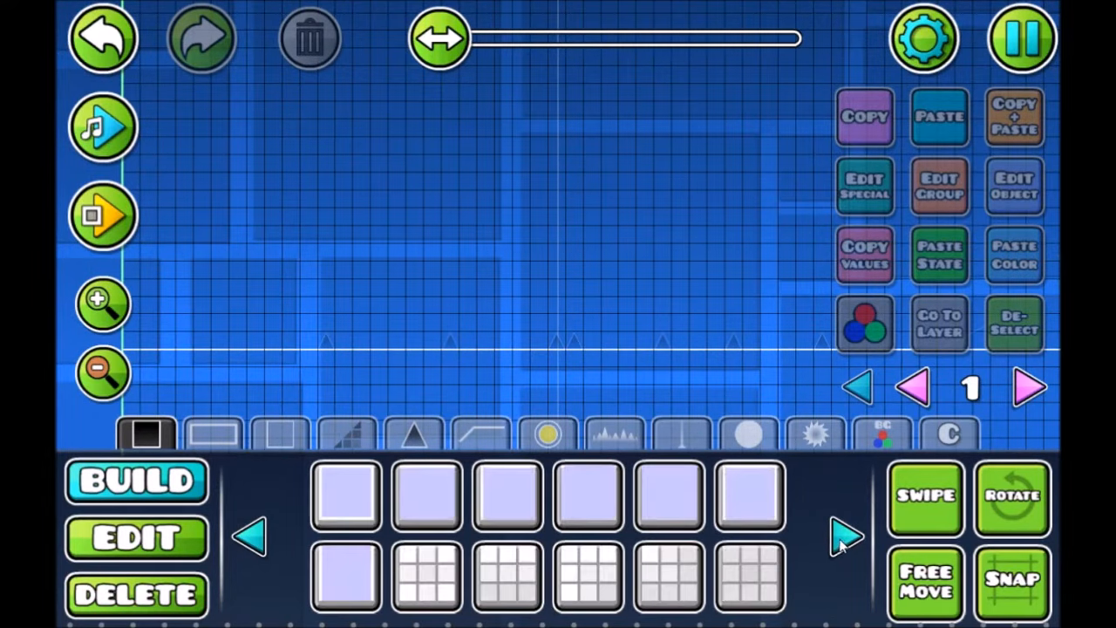
{"action": "left_click", "coordinate": [669, 496]}
{"action": "left_click", "coordinate": [237, 340]}
{"action": "left_click", "coordinate": [137, 538]}
{"action": "left_click", "coordinate": [250, 535]}
{"action": "left_click", "coordinate": [346, 495]}
{"action": "left_click_drag", "start_coordinate": [172, 317], "coordinate": [435, 316]}
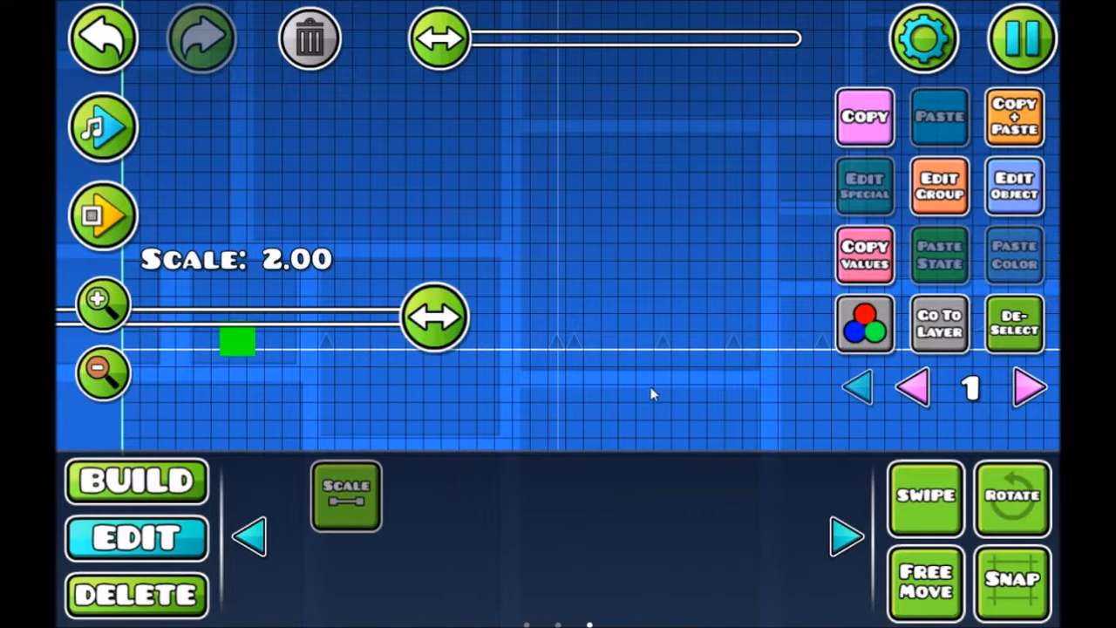
Move the enlarged block back to the level's starting line
{"action": "key", "text": "shift+a"}
{"action": "key", "text": "shift+a"}
{"action": "key", "text": "a"}
{"action": "key", "text": "a"}
{"action": "key", "text": "a"}
{"action": "key", "text": "a"}
{"action": "key", "text": "a"}
Duplicate the block repeatedly to the right into a continuous row along the ground, closing the gap between copies
{"action": "left_click", "coordinate": [1004, 123]}
{"action": "key", "text": "d"}
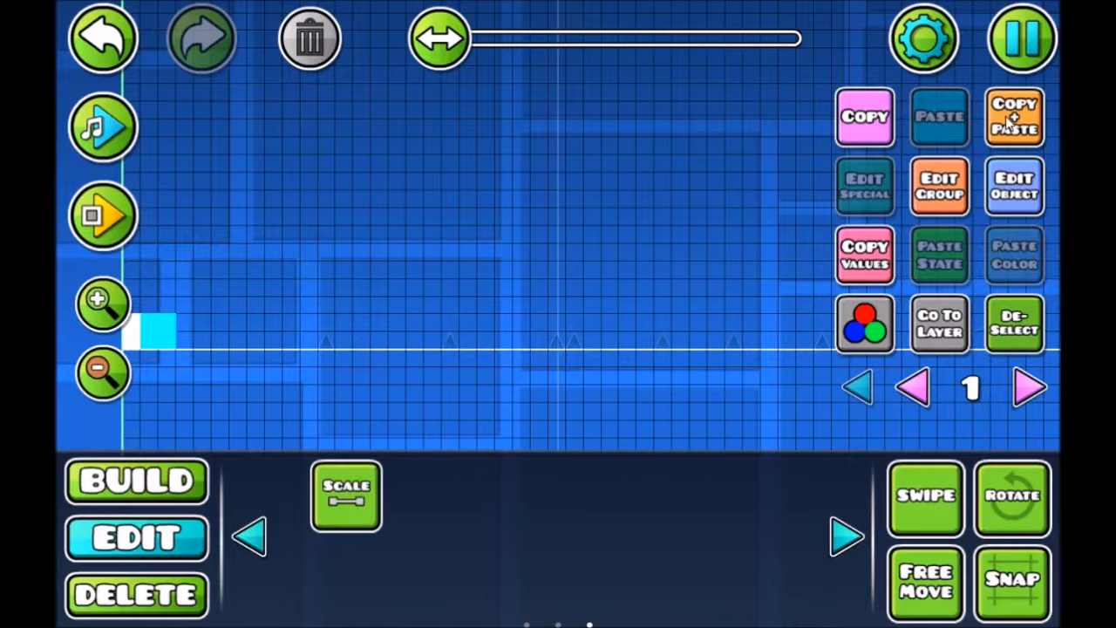
{"action": "left_click", "coordinate": [1005, 123]}
{"action": "key", "text": "d"}
{"action": "key", "text": "d"}
{"action": "key", "text": "d"}
{"action": "key", "text": "d"}
{"action": "key", "text": "d"}
{"action": "key", "text": "d"}
{"action": "left_click", "coordinate": [1005, 123]}
{"action": "key", "text": "d"}
{"action": "key", "text": "d"}
{"action": "key", "text": "d"}
{"action": "key", "text": "d"}
{"action": "key", "text": "d"}
{"action": "key", "text": "d"}
{"action": "key", "text": "d"}
{"action": "left_click", "coordinate": [1005, 128]}
{"action": "key", "text": "d"}
{"action": "key", "text": "d"}
{"action": "left_click", "coordinate": [1004, 128]}
{"action": "key", "text": "d"}
{"action": "key", "text": "d"}
{"action": "key", "text": "d"}
{"action": "key", "text": "d"}
{"action": "key", "text": "d"}
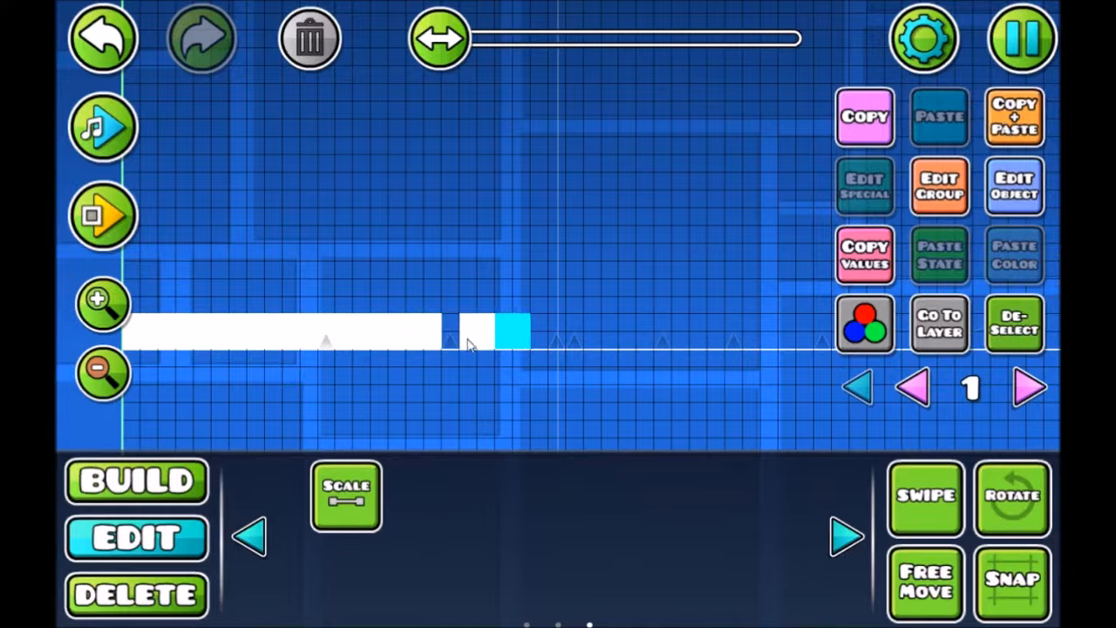
{"action": "left_click", "coordinate": [467, 341]}
{"action": "key", "text": "a"}
{"action": "left_click", "coordinate": [512, 338]}
Select the whole block row and stack duplicates of it upward into a solid rectangle
{"action": "left_click_drag", "start_coordinate": [98, 438], "coordinate": [566, 292]}
{"action": "left_click", "coordinate": [991, 127]}
{"action": "key", "text": "w"}
{"action": "key", "text": "w"}
{"action": "left_click", "coordinate": [990, 127]}
{"action": "key", "text": "w"}
{"action": "key", "text": "w"}
{"action": "left_click", "coordinate": [990, 127]}
{"action": "key", "text": "w"}
{"action": "key", "text": "w"}
{"action": "left_click", "coordinate": [990, 127]}
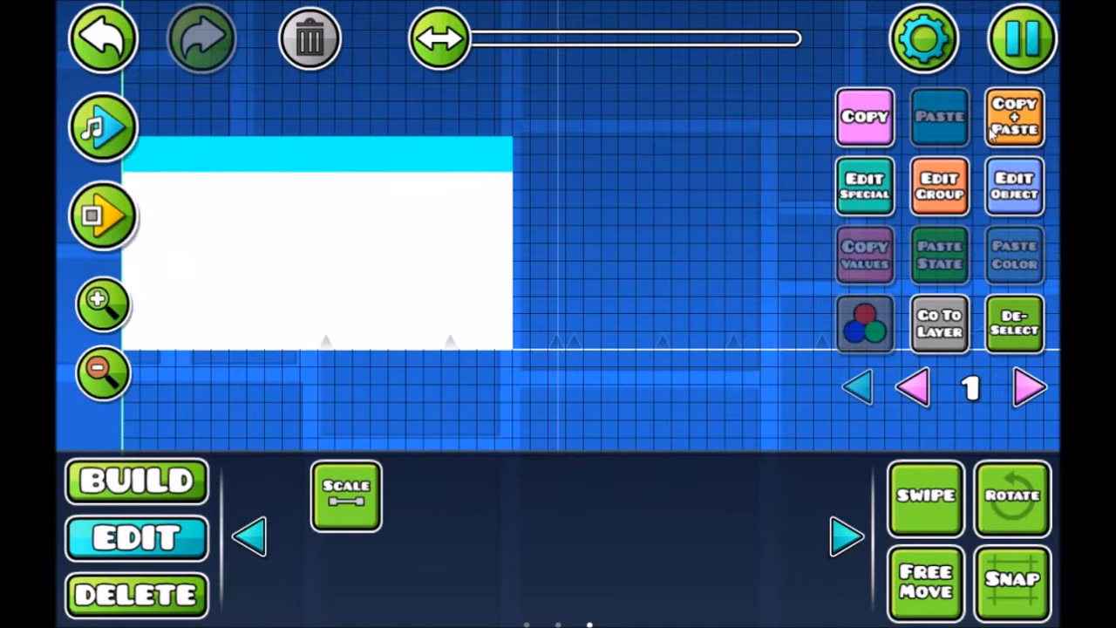
Select all blocks of the rectangle and assign them detail color channel 2
{"action": "left_click", "coordinate": [1000, 320]}
{"action": "left_click_drag", "start_coordinate": [70, 450], "coordinate": [576, 114]}
{"action": "left_click", "coordinate": [1014, 186]}
{"action": "left_click", "coordinate": [428, 340]}
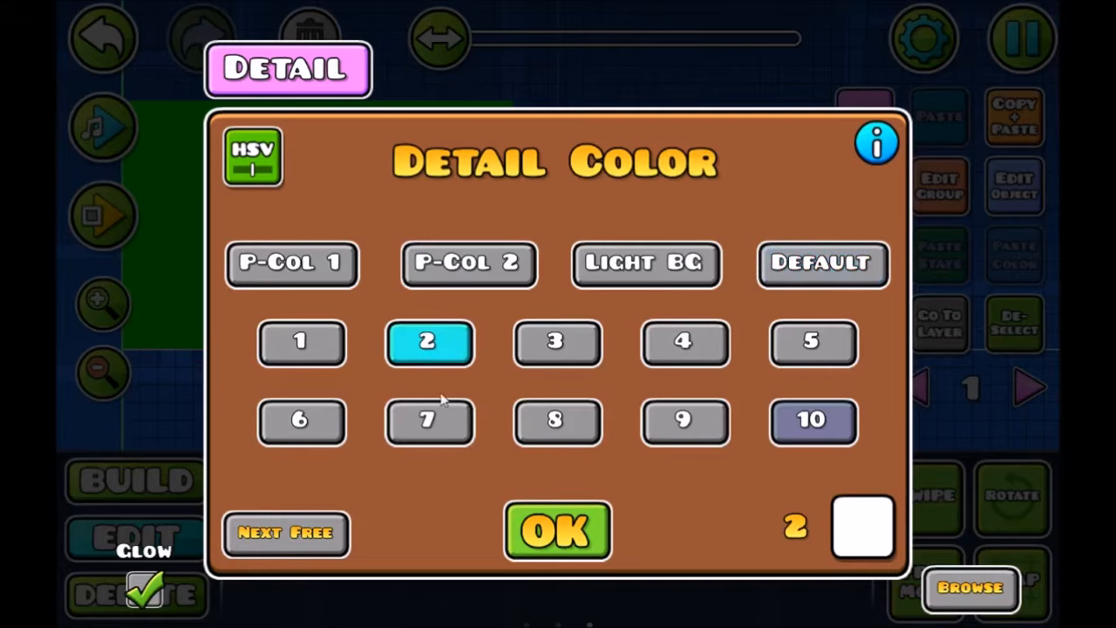
Set color channel 2 to black with an opacity of 0.00
{"action": "left_click", "coordinate": [880, 528]}
{"action": "left_click_drag", "start_coordinate": [596, 332], "coordinate": [564, 431]}
{"action": "left_click_drag", "start_coordinate": [959, 384], "coordinate": [402, 488]}
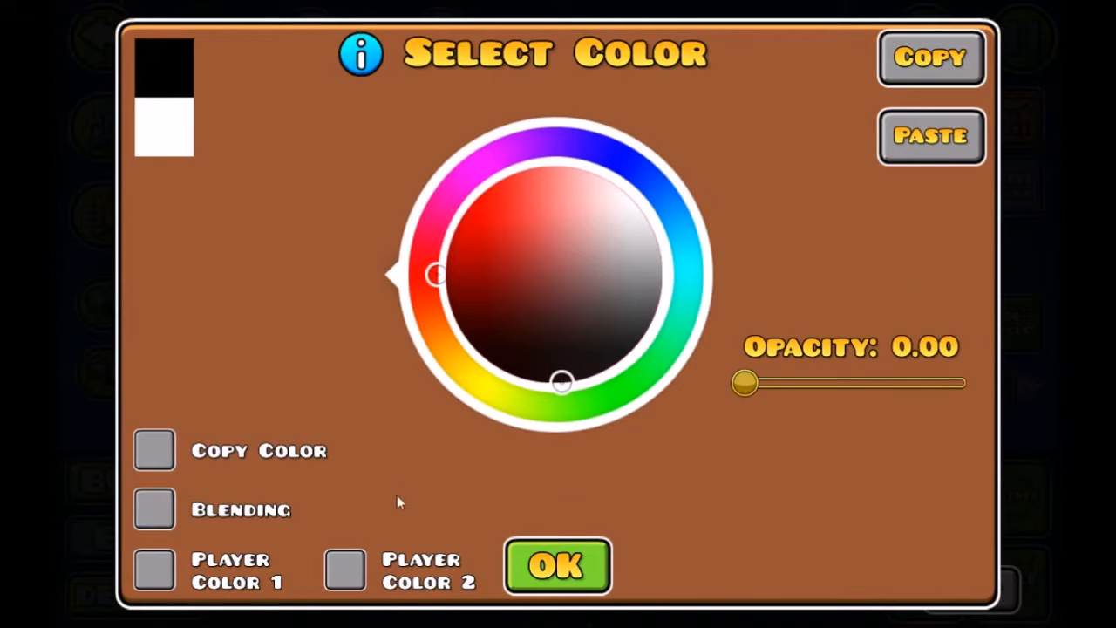
{"action": "left_click", "coordinate": [575, 567]}
{"action": "left_click", "coordinate": [558, 527]}
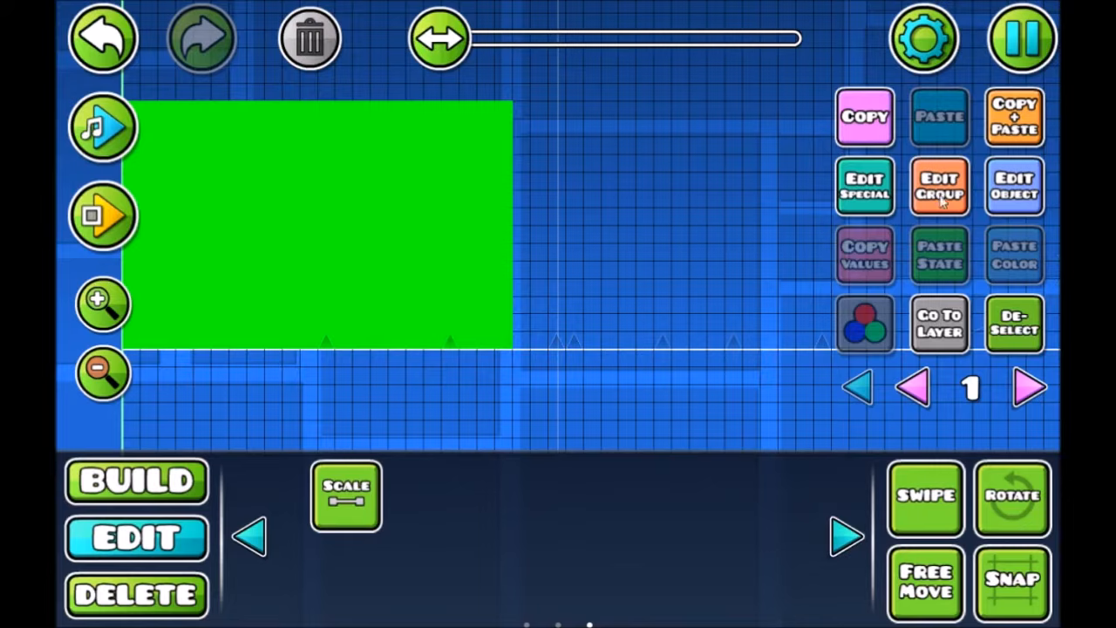
Add the rectangle's blocks to a group, with Z layer top 3 and a higher Z order
{"action": "left_click", "coordinate": [943, 192]}
{"action": "left_click", "coordinate": [655, 231]}
{"action": "left_click", "coordinate": [802, 228]}
{"action": "left_click", "coordinate": [743, 495]}
{"action": "left_click", "coordinate": [880, 103]}
{"action": "left_click", "coordinate": [880, 103]}
{"action": "left_click", "coordinate": [880, 103]}
{"action": "left_click", "coordinate": [881, 103]}
{"action": "left_click", "coordinate": [880, 103]}
{"action": "left_click", "coordinate": [880, 103]}
{"action": "left_click", "coordinate": [558, 573]}
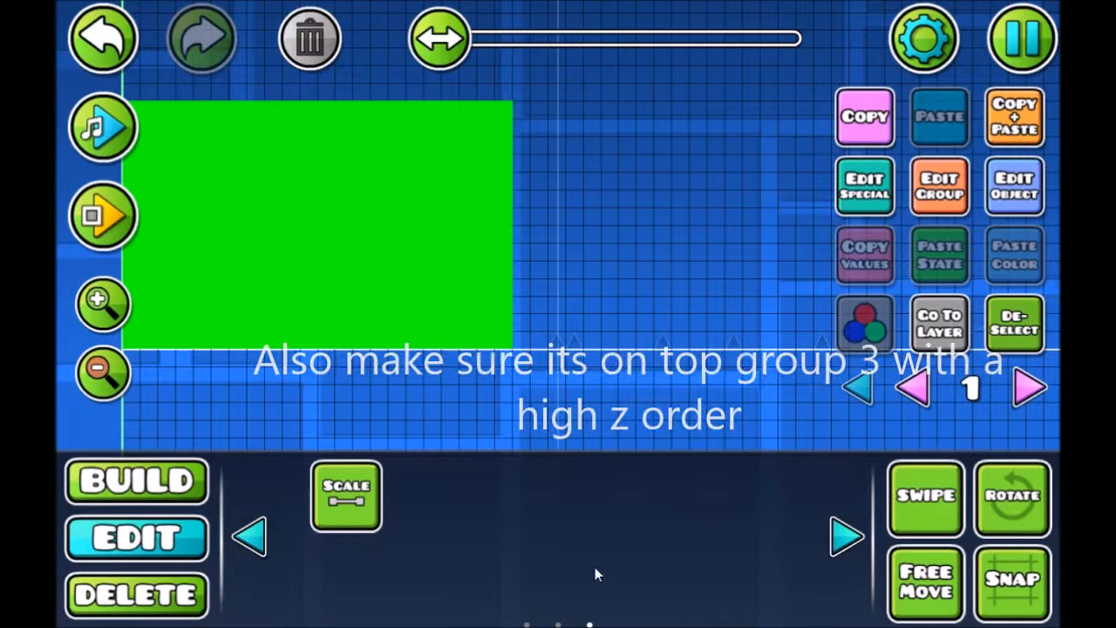
{"action": "left_click", "coordinate": [931, 179]}
{"action": "left_click", "coordinate": [558, 574]}
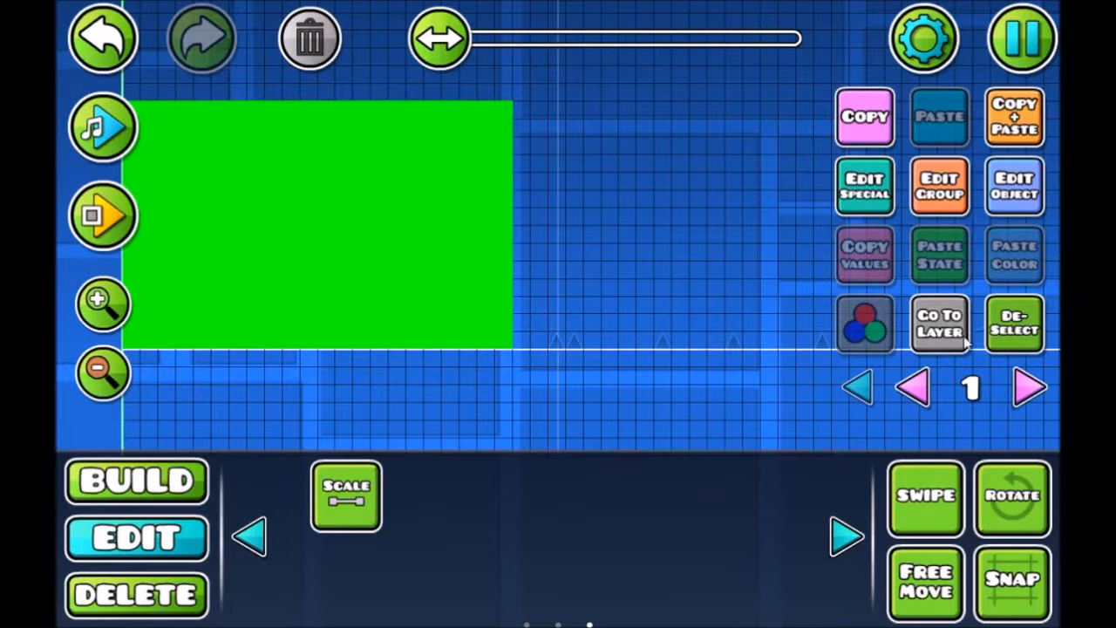
{"action": "left_click", "coordinate": [1011, 305]}
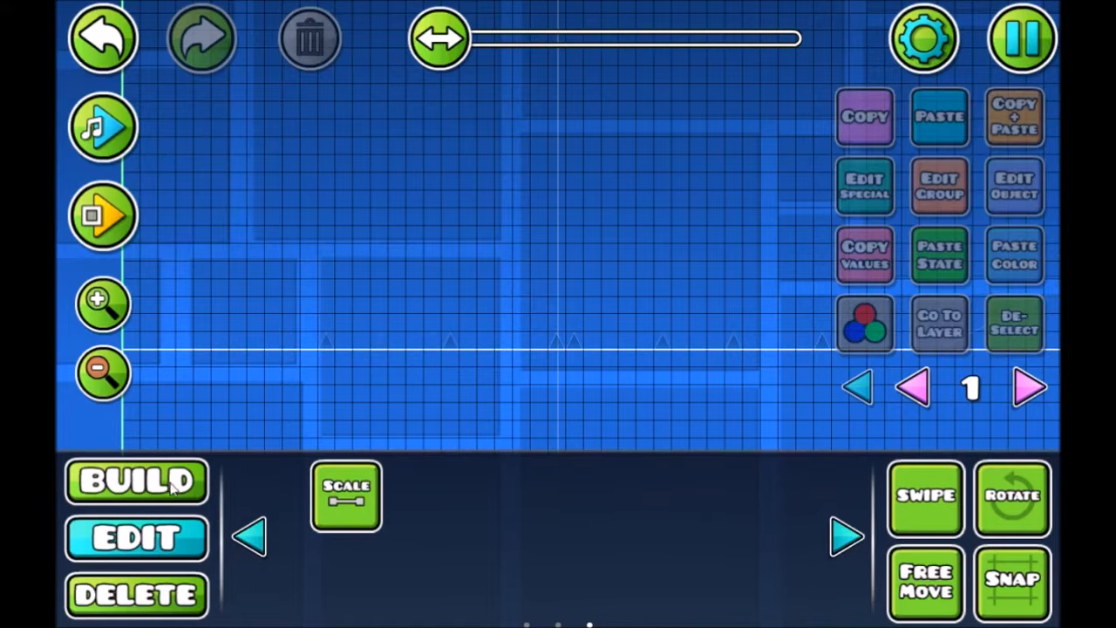
Place a Move trigger in the air near the start of the level
{"action": "left_click", "coordinate": [137, 481]}
{"action": "left_click", "coordinate": [548, 434]}
{"action": "left_click", "coordinate": [882, 433]}
{"action": "left_click", "coordinate": [507, 500]}
{"action": "left_click", "coordinate": [256, 141]}
Set the Move trigger to target group 1, locked to player X, with a move time of 10.00
{"action": "left_click", "coordinate": [1016, 196]}
{"action": "left_click", "coordinate": [881, 397]}
{"action": "left_click", "coordinate": [231, 247]}
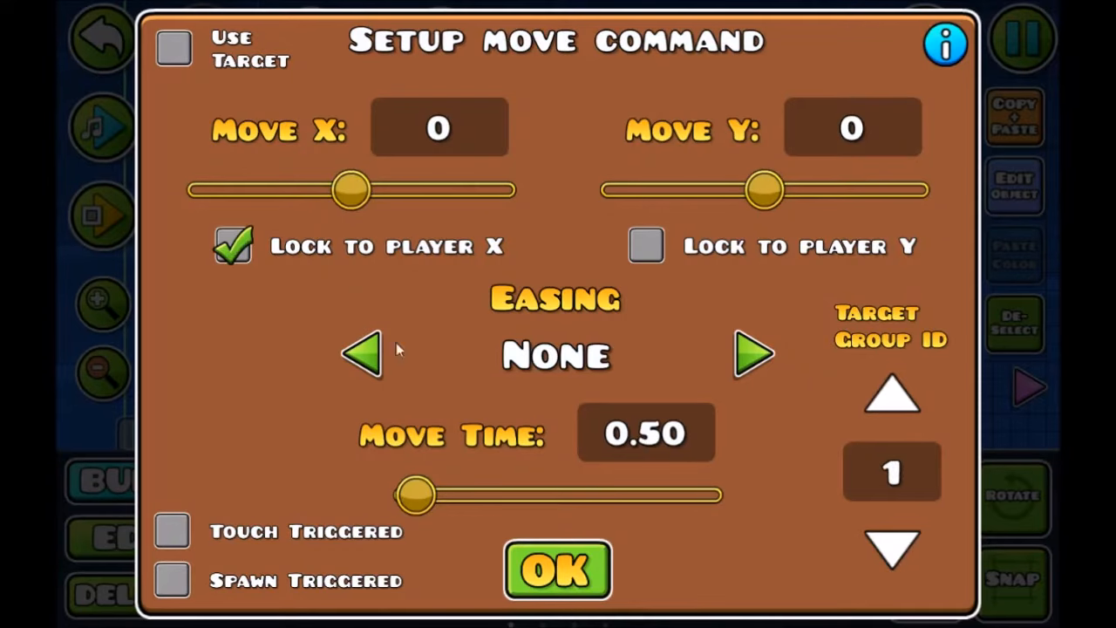
{"action": "left_click_drag", "start_coordinate": [416, 494], "coordinate": [715, 494]}
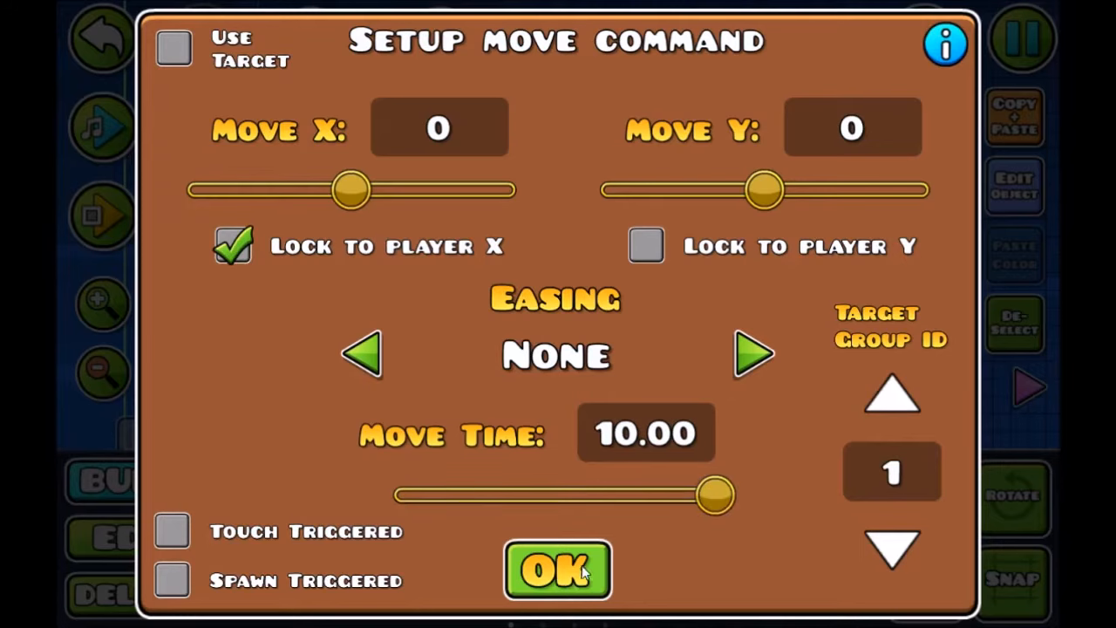
{"action": "left_click", "coordinate": [555, 569]}
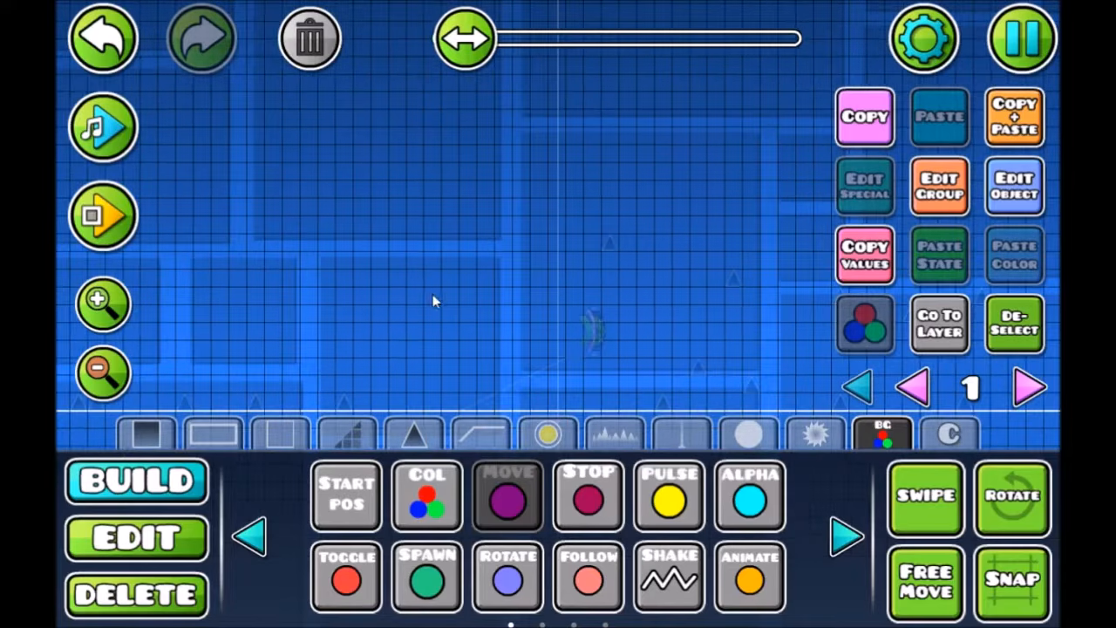
Place a Color trigger high above the ground before the portal and set it to color ID 2 in black
{"action": "left_click", "coordinate": [447, 118]}
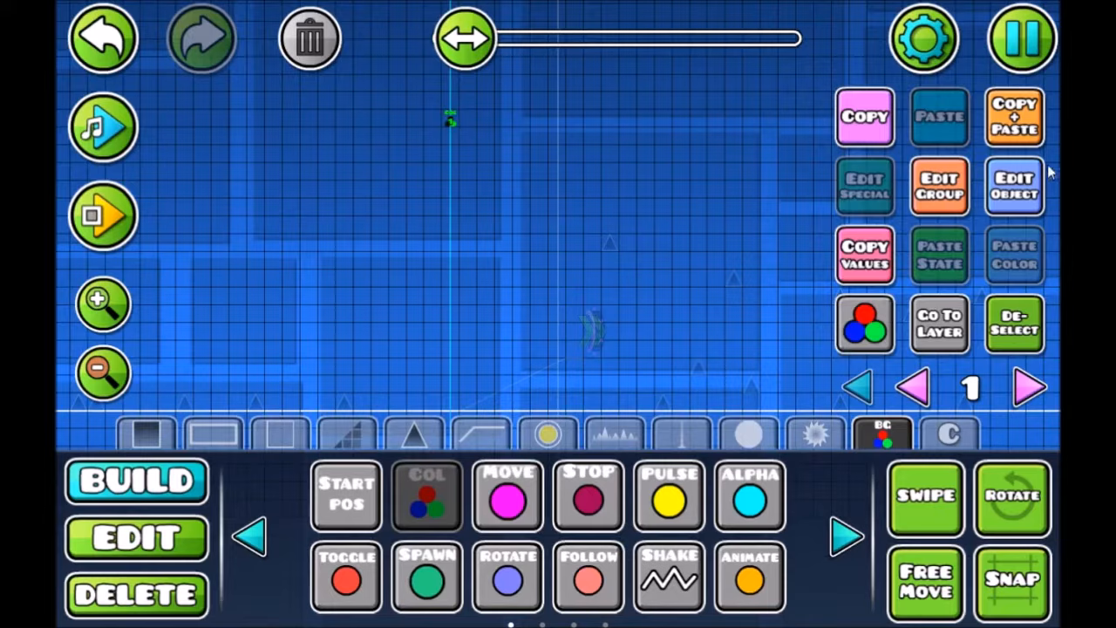
{"action": "left_click", "coordinate": [1022, 196]}
{"action": "left_click", "coordinate": [945, 491]}
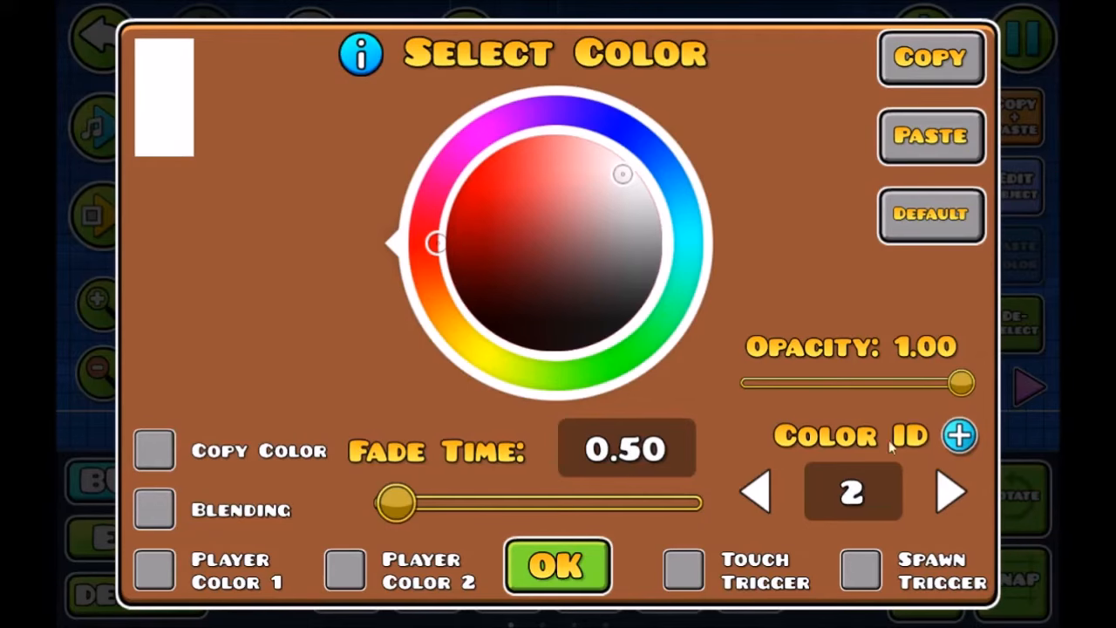
{"action": "left_click", "coordinate": [578, 348]}
{"action": "left_click", "coordinate": [558, 563]}
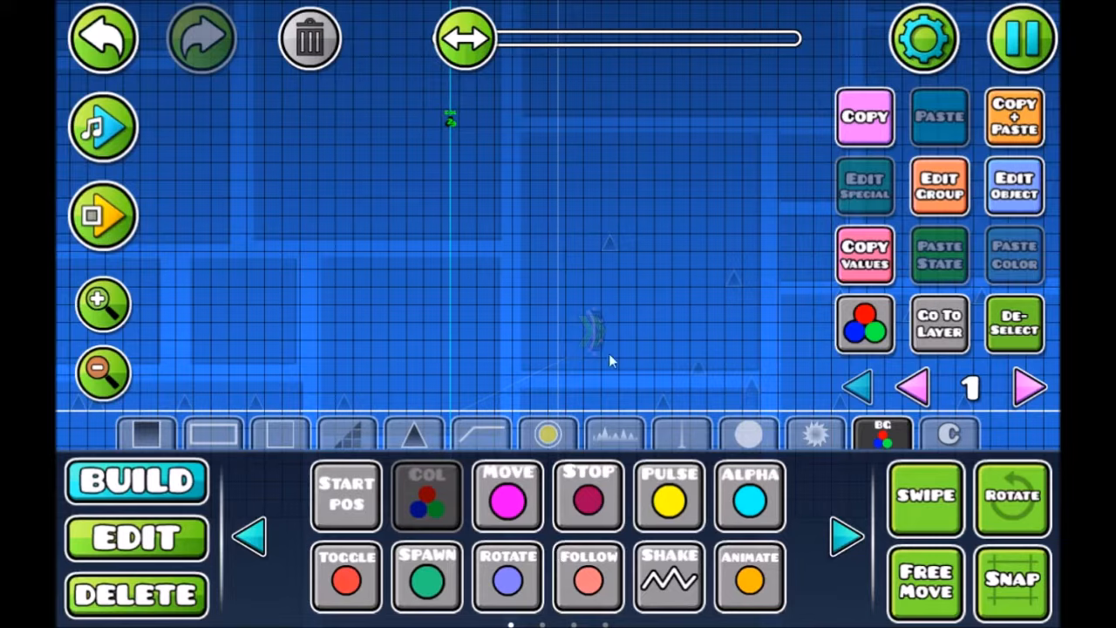
Duplicate the Color trigger and move the copy right until it lines up with the portal
{"action": "left_click", "coordinate": [1005, 124]}
{"action": "key", "text": "d"}
{"action": "key", "text": "d"}
{"action": "key", "text": "d"}
{"action": "key", "text": "d"}
{"action": "key", "text": "d"}
{"action": "key", "text": "d"}
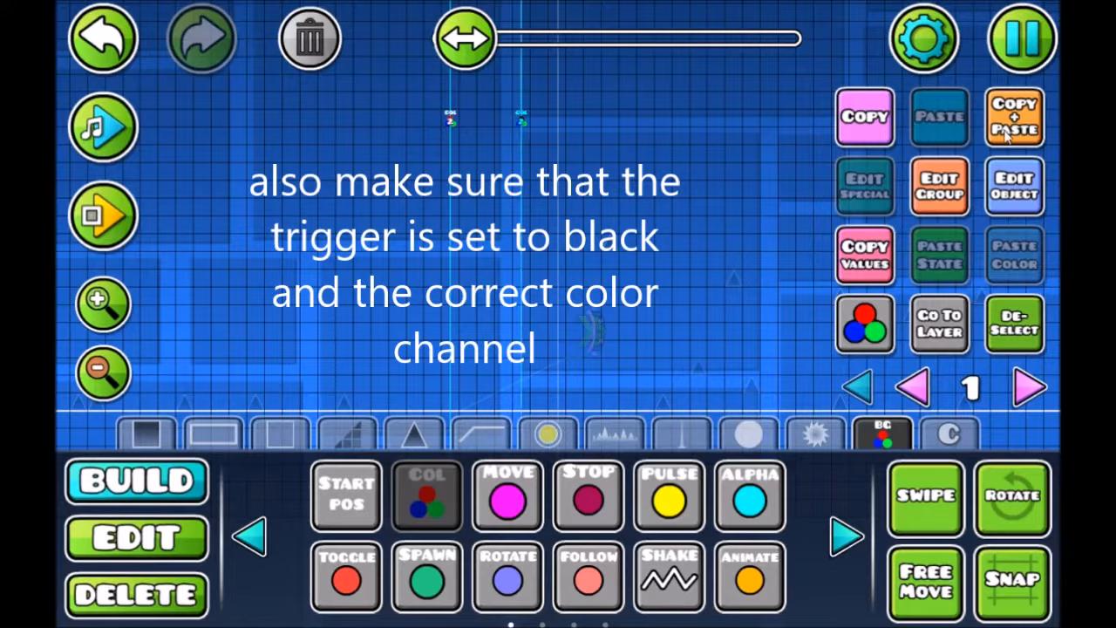
{"action": "key", "text": "d"}
{"action": "key", "text": "d"}
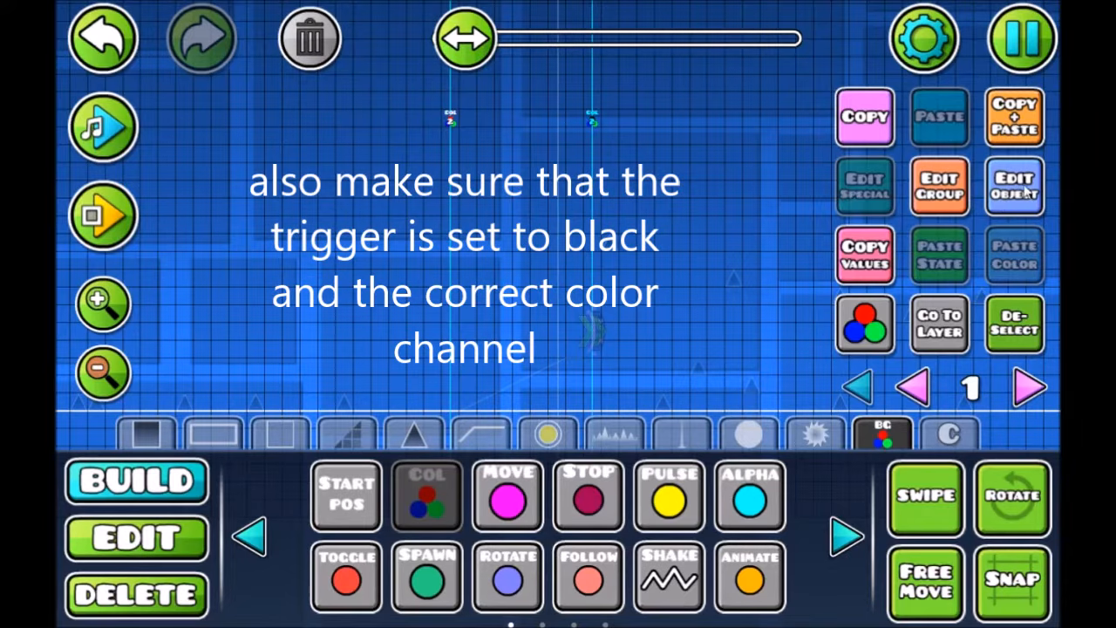
Set the Color trigger copy at the portal to opacity 0.00 and shorten its fade time
{"action": "left_click", "coordinate": [1016, 186]}
{"action": "left_click_drag", "start_coordinate": [961, 382], "coordinate": [744, 382]}
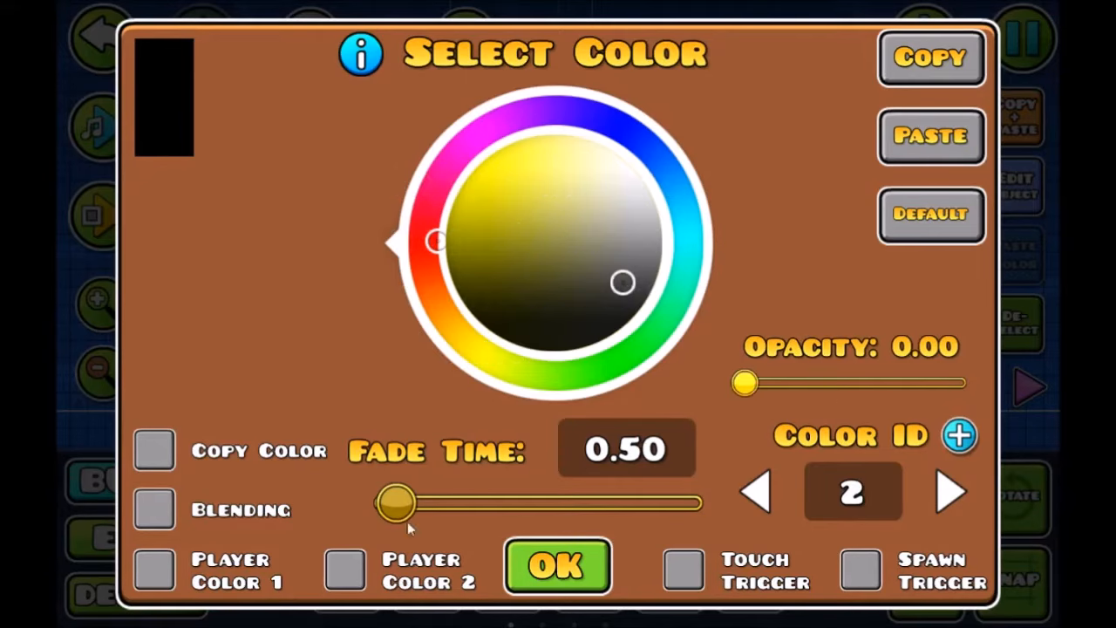
{"action": "left_click_drag", "start_coordinate": [396, 514], "coordinate": [390, 514]}
{"action": "left_click", "coordinate": [548, 578]}
{"action": "left_click", "coordinate": [1003, 325]}
Show all editor layers and select the spikes and the slope line in front of the portal
{"action": "left_click_drag", "start_coordinate": [716, 293], "coordinate": [850, 216]}
{"action": "left_click", "coordinate": [854, 385]}
{"action": "left_click_drag", "start_coordinate": [641, 370], "coordinate": [713, 351]}
{"action": "left_click", "coordinate": [916, 498]}
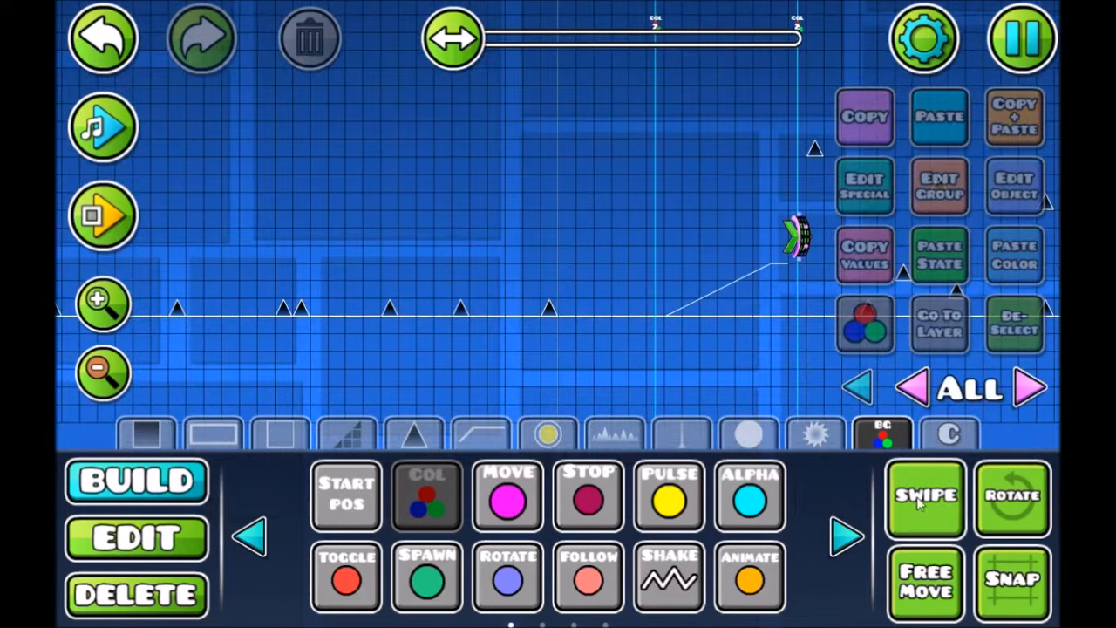
{"action": "left_click", "coordinate": [193, 531]}
{"action": "left_click_drag", "start_coordinate": [298, 349], "coordinate": [578, 182]}
{"action": "left_click", "coordinate": [924, 495]}
{"action": "left_click_drag", "start_coordinate": [631, 425], "coordinate": [422, 465]}
{"action": "left_click", "coordinate": [562, 310]}
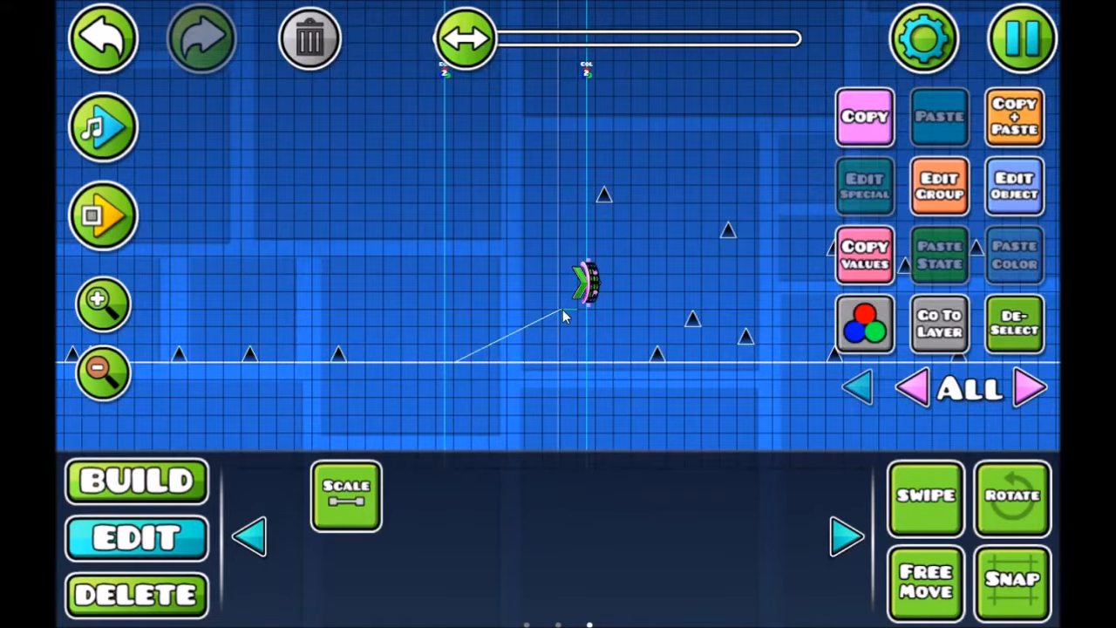
{"action": "key", "text": "ctrl+z"}
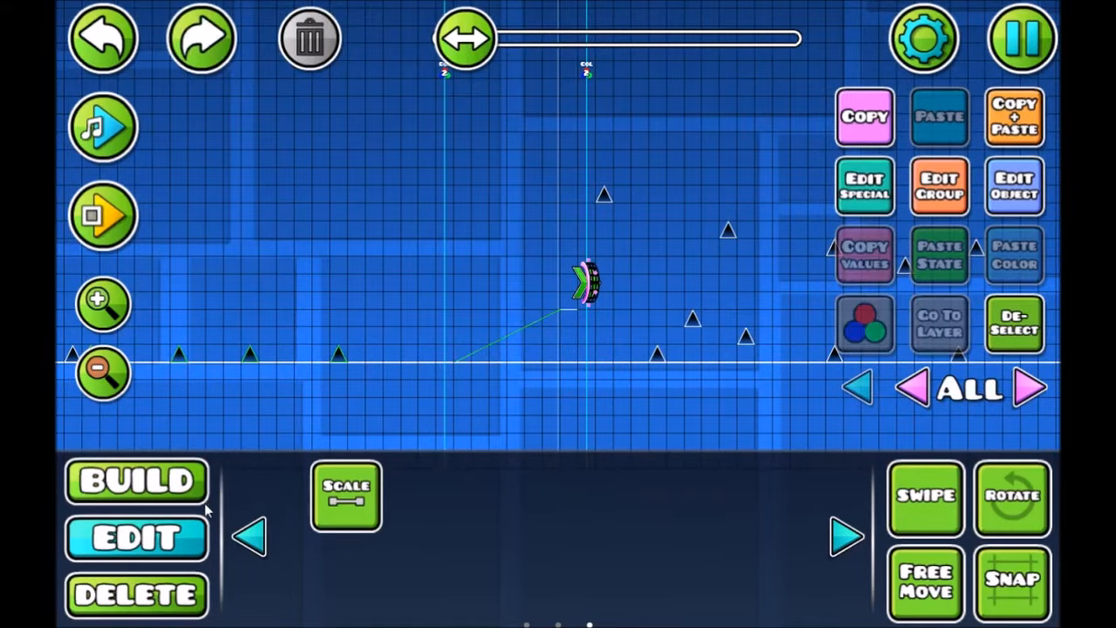
{"action": "left_click", "coordinate": [562, 309]}
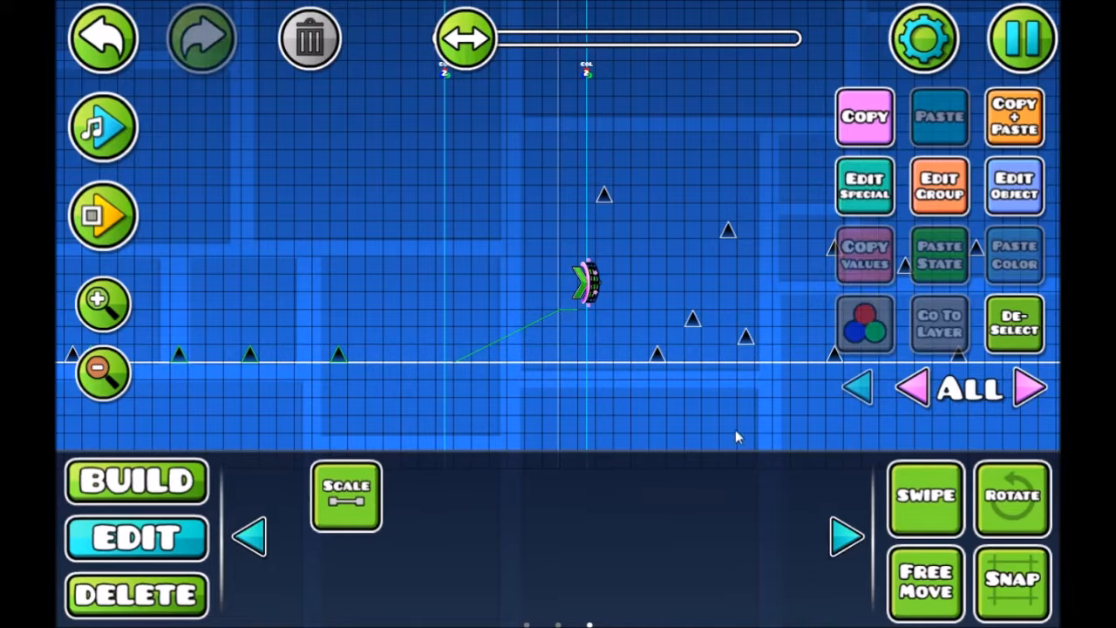
Assign the selected spikes and slope line to group 2
{"action": "left_click", "coordinate": [939, 186]}
{"action": "left_click", "coordinate": [287, 236]}
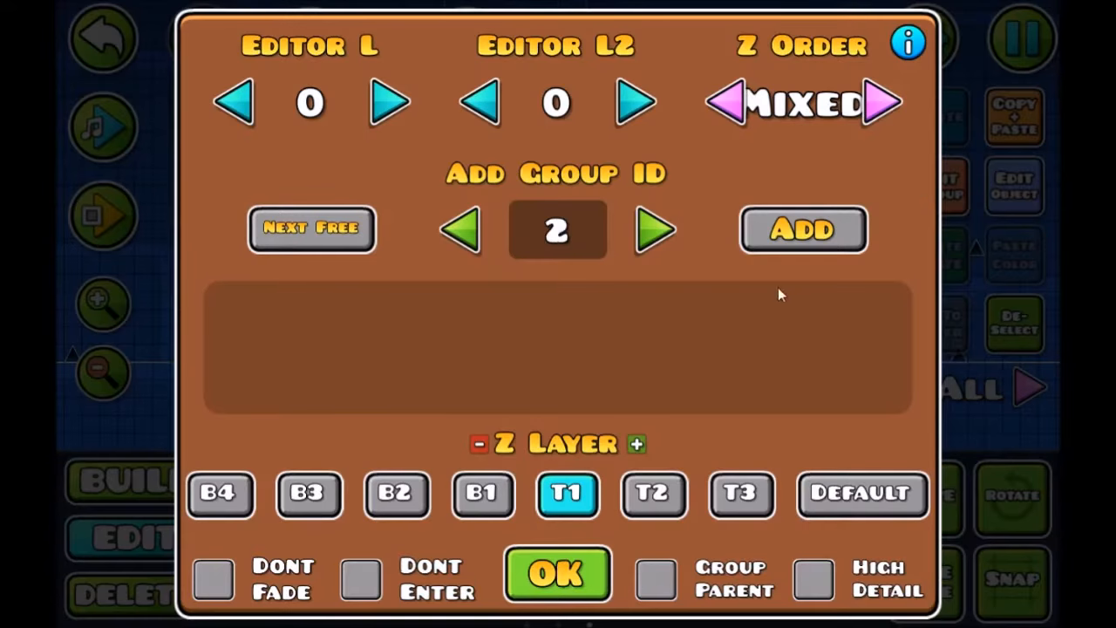
{"action": "left_click", "coordinate": [784, 229]}
{"action": "left_click", "coordinate": [558, 573]}
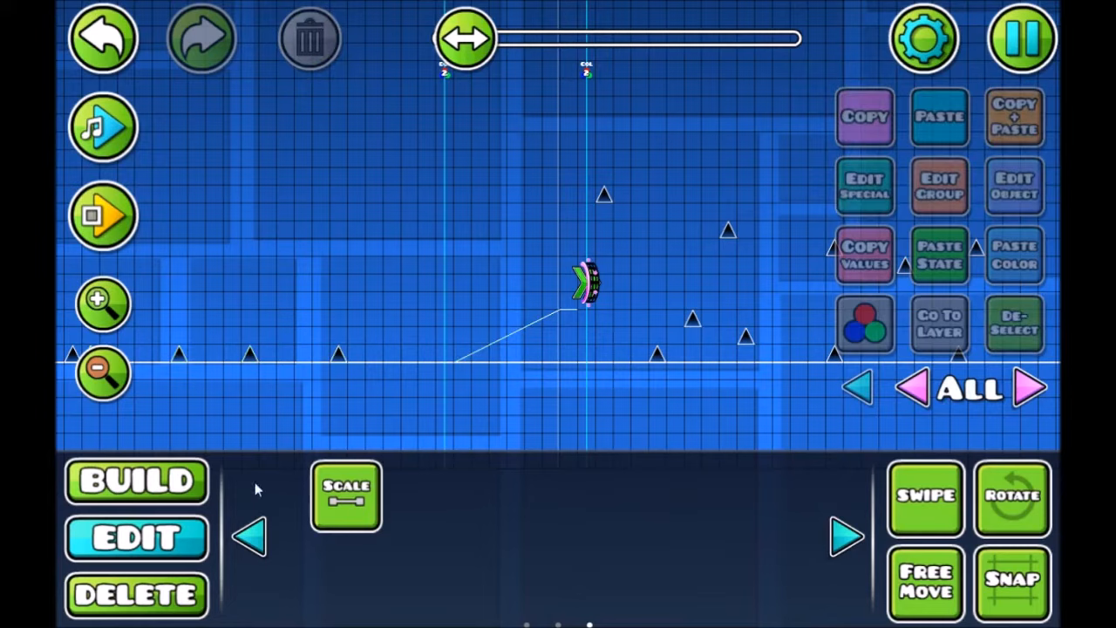
Place a Toggle trigger high above the ground, immediately before the Color trigger at the portal
{"action": "left_click", "coordinate": [189, 485]}
{"action": "left_click", "coordinate": [346, 578]}
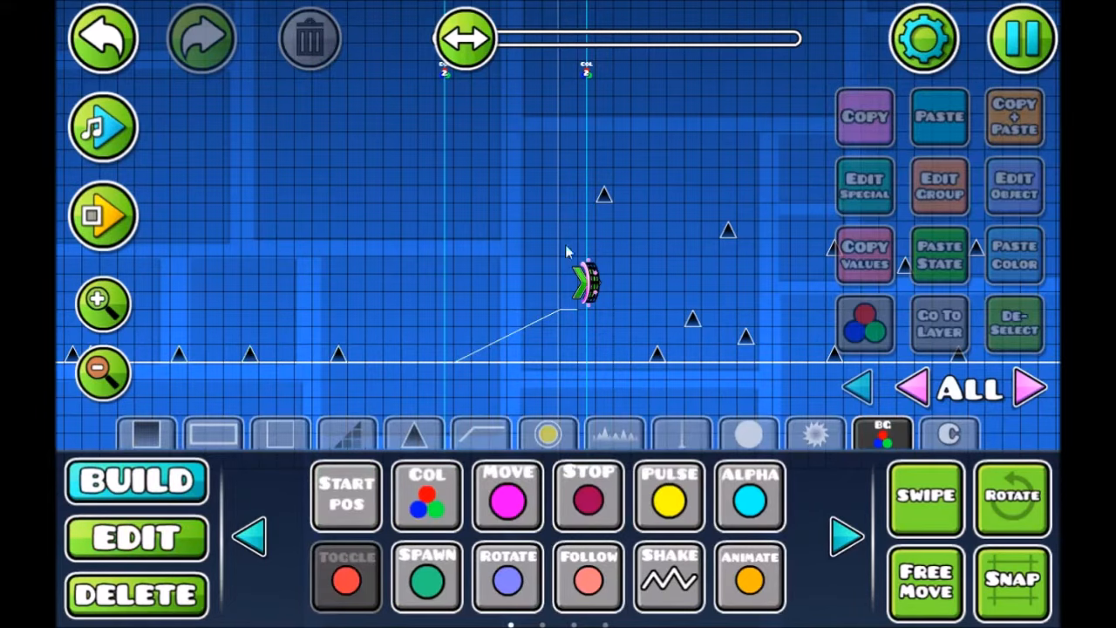
{"action": "scroll", "coordinate": [565, 244], "scroll_direction": "up", "scroll_amount": 2}
{"action": "left_click", "coordinate": [565, 149]}
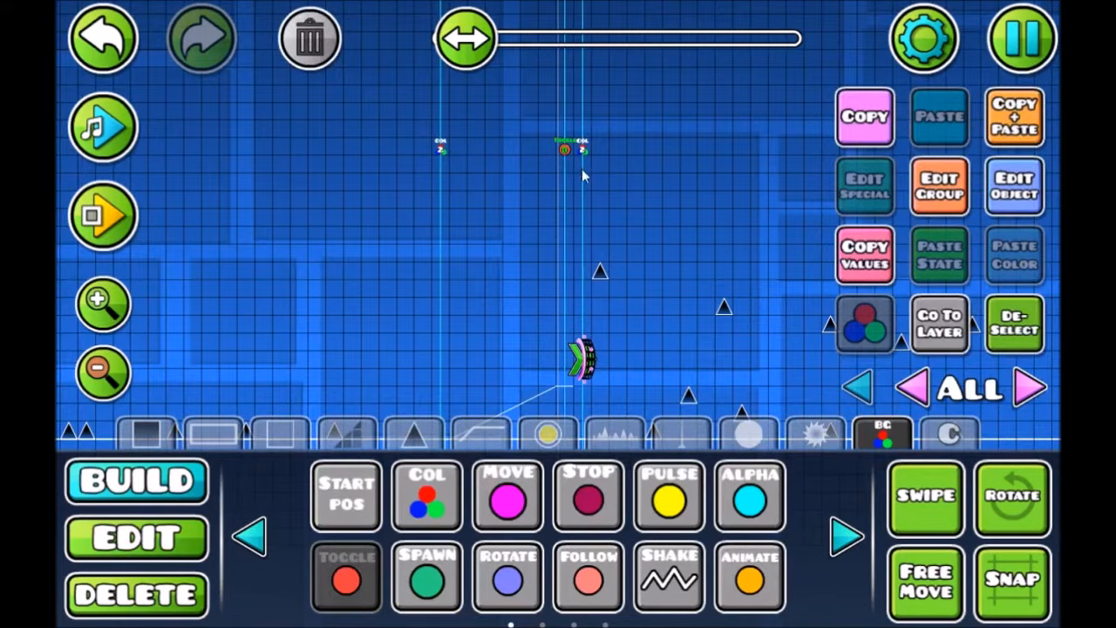
Set the Toggle trigger to group 2 with Activate Group off, and deselect it
{"action": "left_click", "coordinate": [1011, 197]}
{"action": "left_click", "coordinate": [655, 257]}
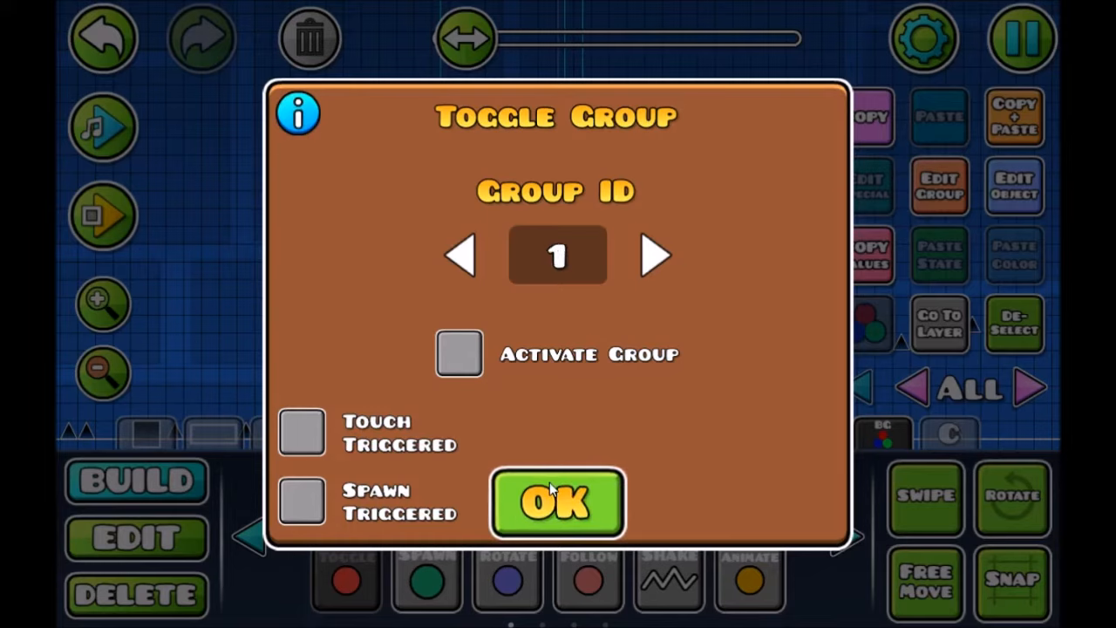
{"action": "left_click", "coordinate": [655, 256]}
{"action": "left_click", "coordinate": [555, 505]}
{"action": "left_click_drag", "start_coordinate": [617, 336], "coordinate": [526, 248]}
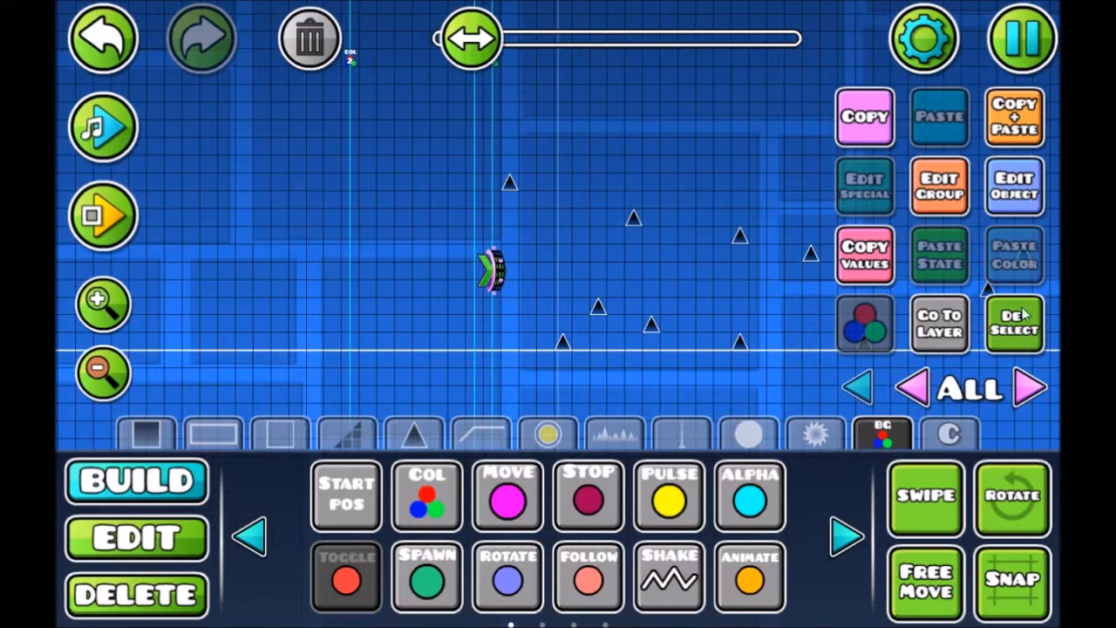
{"action": "left_click", "coordinate": [1029, 315]}
{"action": "left_click", "coordinate": [511, 185]}
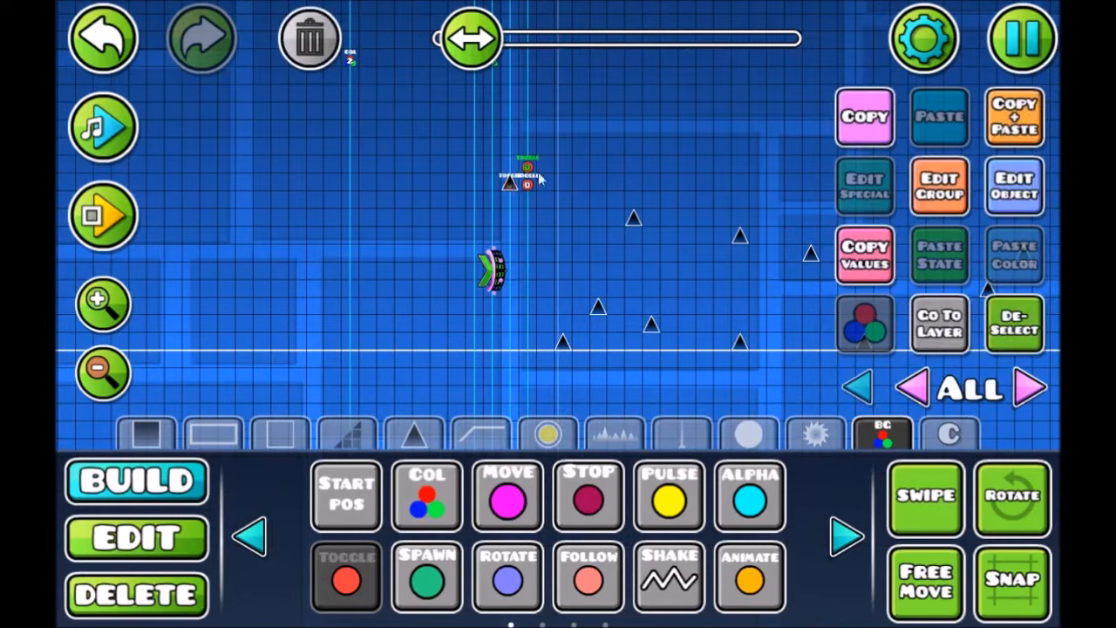
{"action": "left_click", "coordinate": [107, 42]}
{"action": "left_click", "coordinate": [106, 43]}
{"action": "left_click", "coordinate": [103, 49]}
{"action": "left_click", "coordinate": [106, 52]}
Select all the spikes in the section after the portal
{"action": "key", "text": "2"}
{"action": "left_click", "coordinate": [510, 184]}
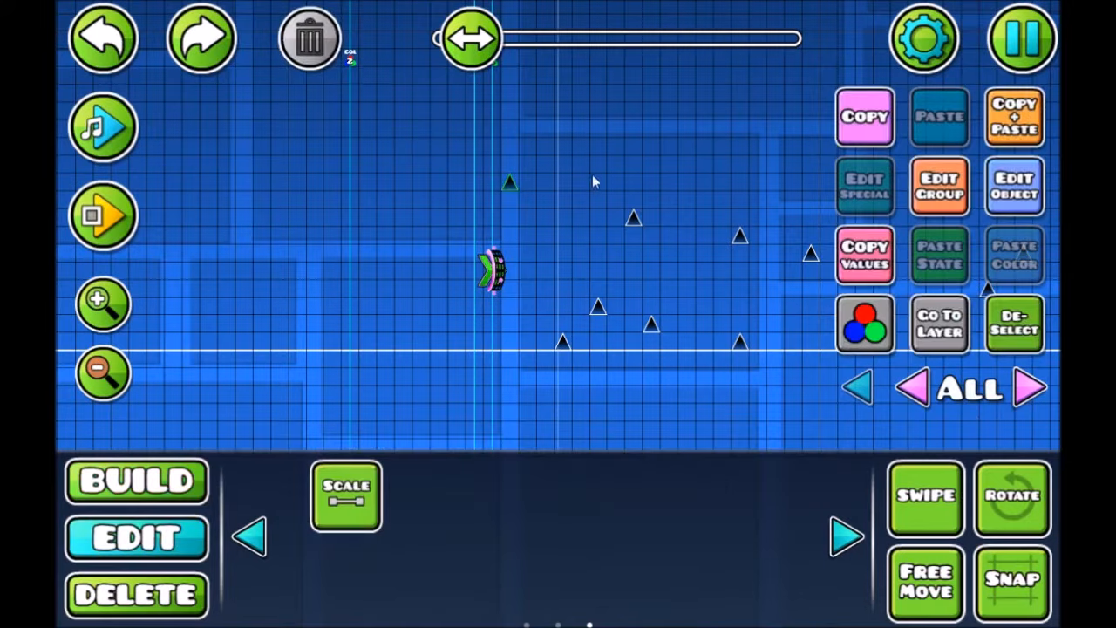
{"action": "left_click", "coordinate": [563, 343], "text": "shift"}
{"action": "left_click_drag", "start_coordinate": [609, 187], "coordinate": [815, 353]}
{"action": "left_click_drag", "start_coordinate": [652, 274], "coordinate": [585, 313]}
{"action": "left_click_drag", "start_coordinate": [769, 360], "coordinate": [629, 360]}
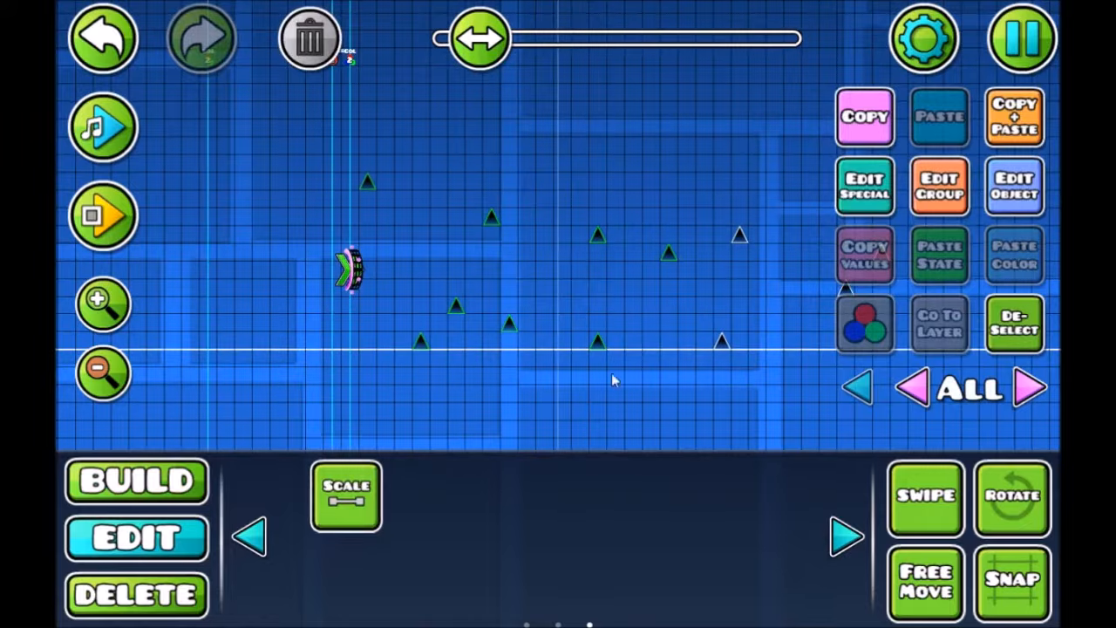
{"action": "left_click_drag", "start_coordinate": [474, 347], "coordinate": [321, 324]}
{"action": "left_click_drag", "start_coordinate": [412, 344], "coordinate": [862, 189]}
Assign the selected spikes after the portal to group 3 and deselect them
{"action": "left_click", "coordinate": [939, 185]}
{"action": "left_click", "coordinate": [655, 230]}
{"action": "left_click", "coordinate": [803, 229]}
{"action": "left_click", "coordinate": [558, 572]}
{"action": "left_click_drag", "start_coordinate": [449, 406], "coordinate": [854, 389]}
{"action": "left_click", "coordinate": [1014, 325]}
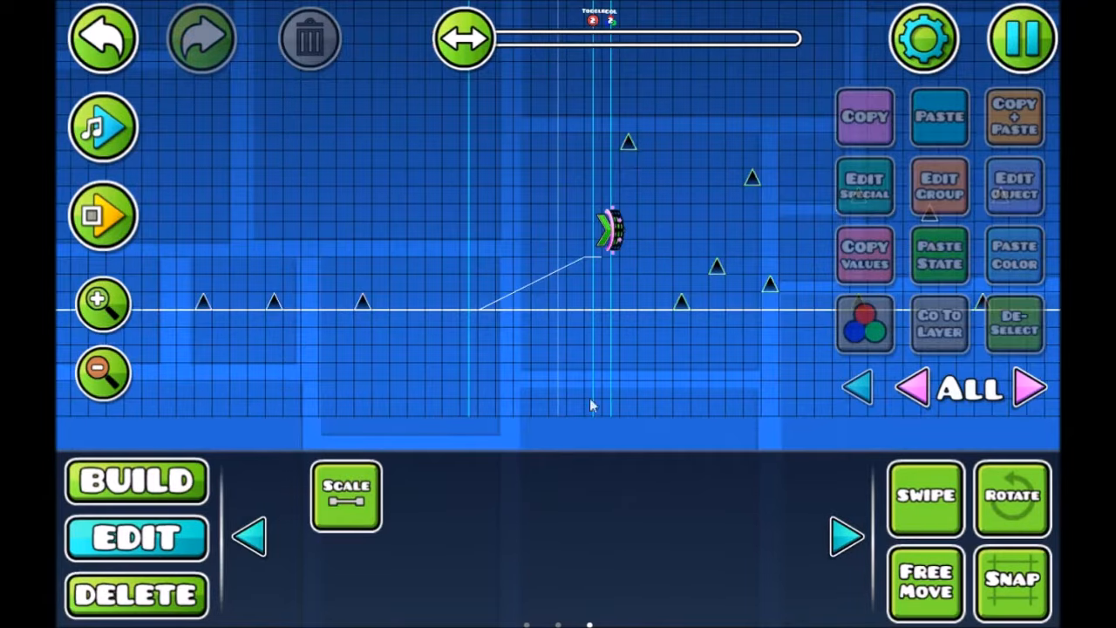
Place a Toggle trigger below the ground near the level's start and set it to group 3 with Activate Group off
{"action": "left_click_drag", "start_coordinate": [435, 366], "coordinate": [871, 361]}
{"action": "left_click", "coordinate": [177, 468]}
{"action": "left_click", "coordinate": [350, 333]}
{"action": "left_click", "coordinate": [1033, 197]}
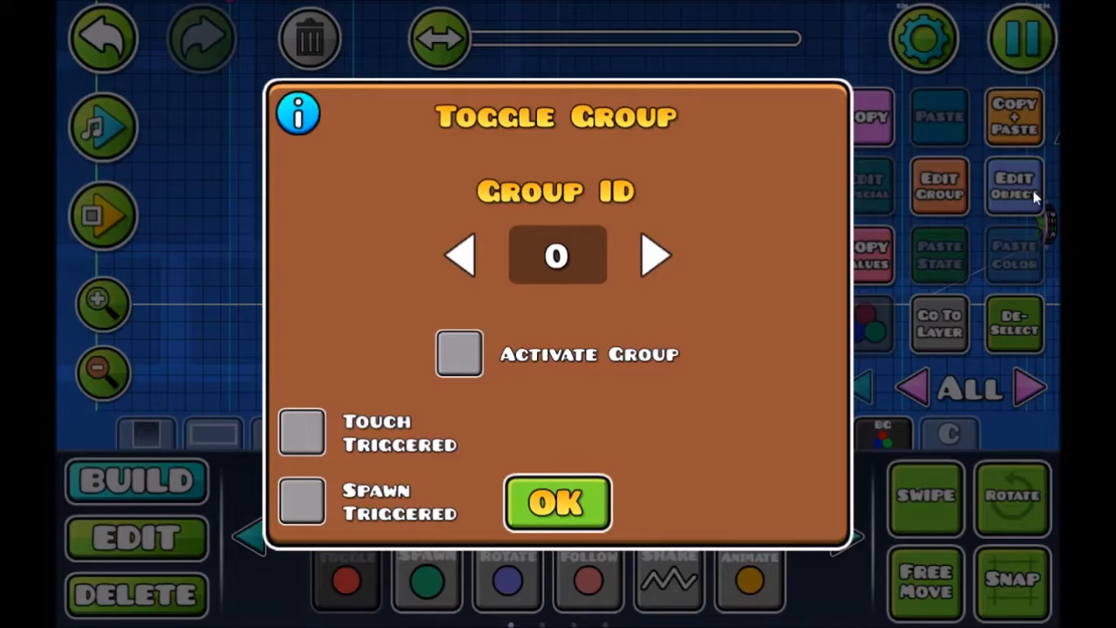
{"action": "left_click", "coordinate": [654, 256]}
{"action": "left_click", "coordinate": [654, 255]}
{"action": "left_click", "coordinate": [654, 256]}
{"action": "left_click", "coordinate": [542, 502]}
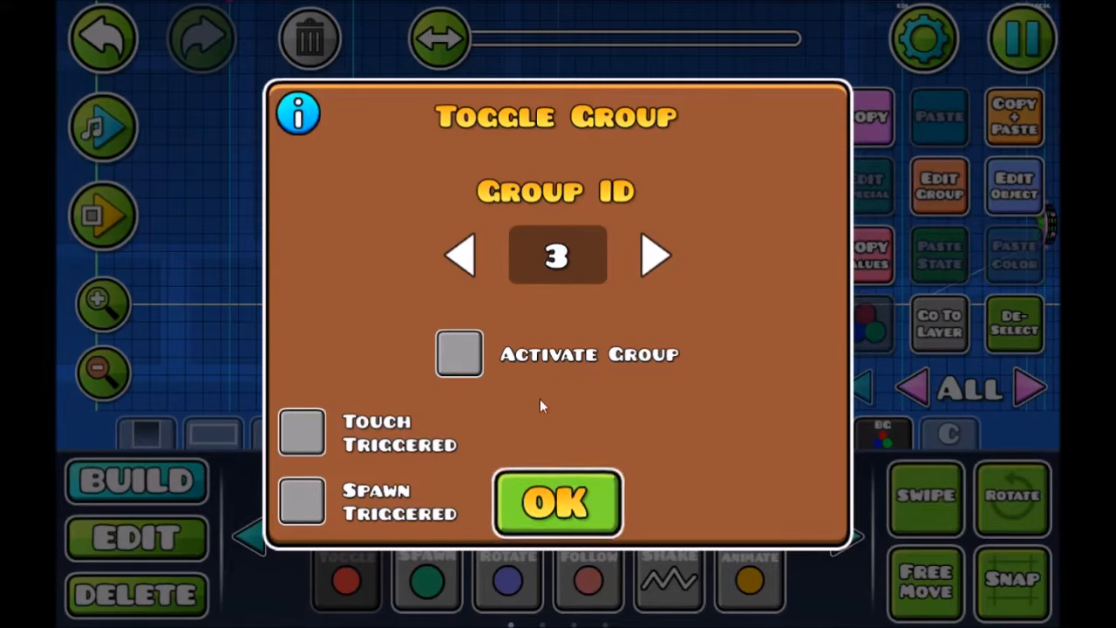
Place another Toggle trigger above the group 2 one before the portal and set it to group 3 with Activate Group on
{"action": "left_click_drag", "start_coordinate": [590, 351], "coordinate": [68, 423]}
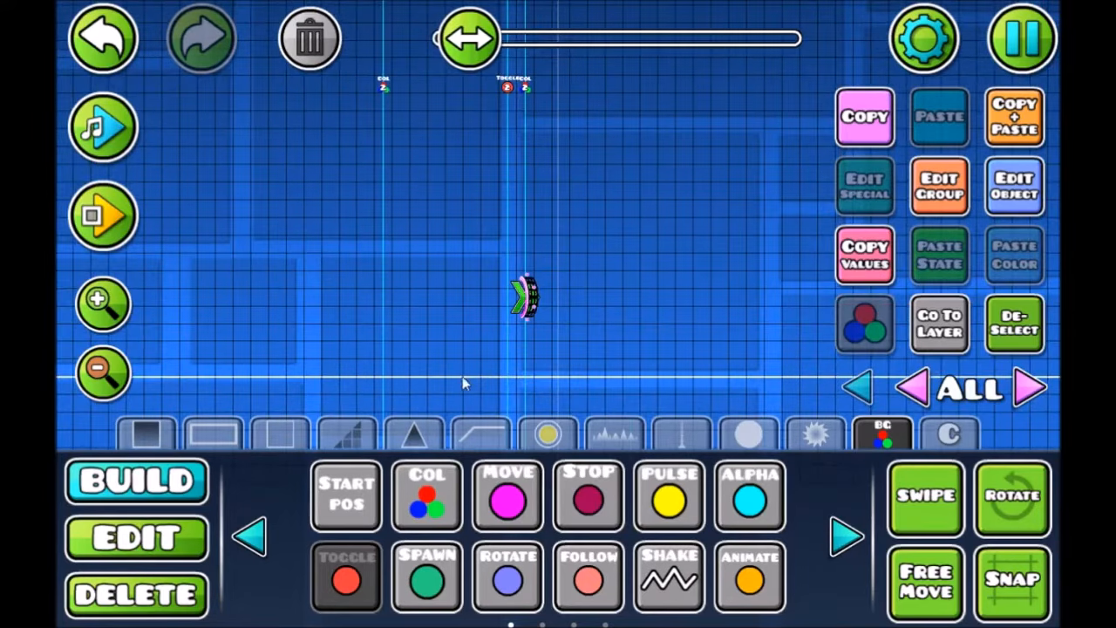
{"action": "left_click_drag", "start_coordinate": [463, 383], "coordinate": [437, 376]}
{"action": "left_click_drag", "start_coordinate": [471, 63], "coordinate": [466, 176]}
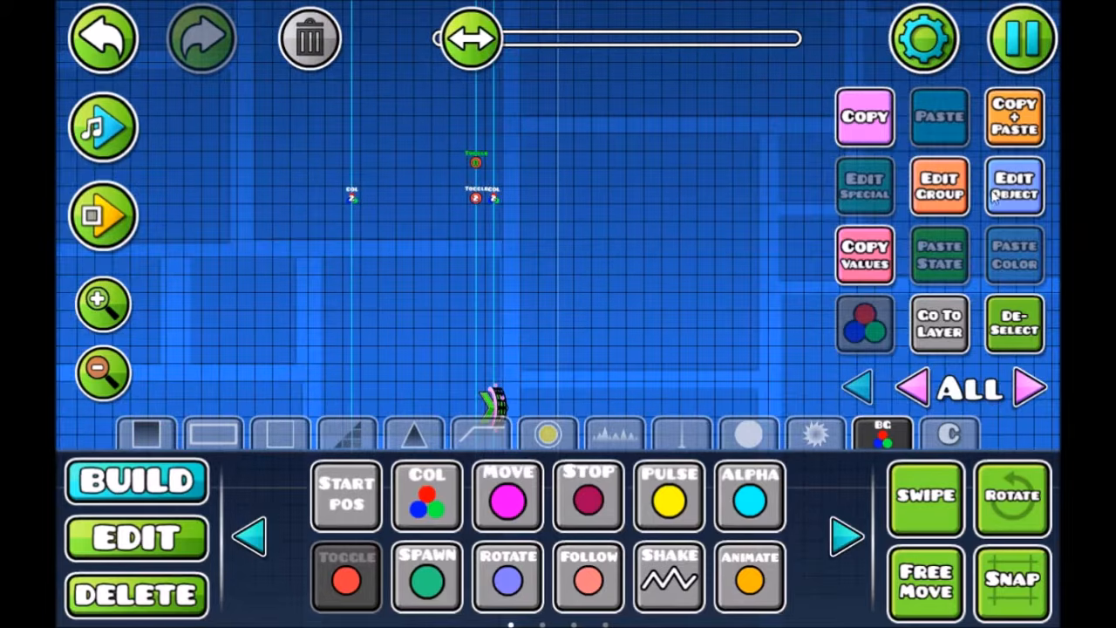
{"action": "left_click", "coordinate": [1009, 194]}
{"action": "left_click", "coordinate": [652, 259]}
{"action": "left_click", "coordinate": [652, 260]}
{"action": "left_click", "coordinate": [652, 260]}
{"action": "left_click", "coordinate": [459, 358]}
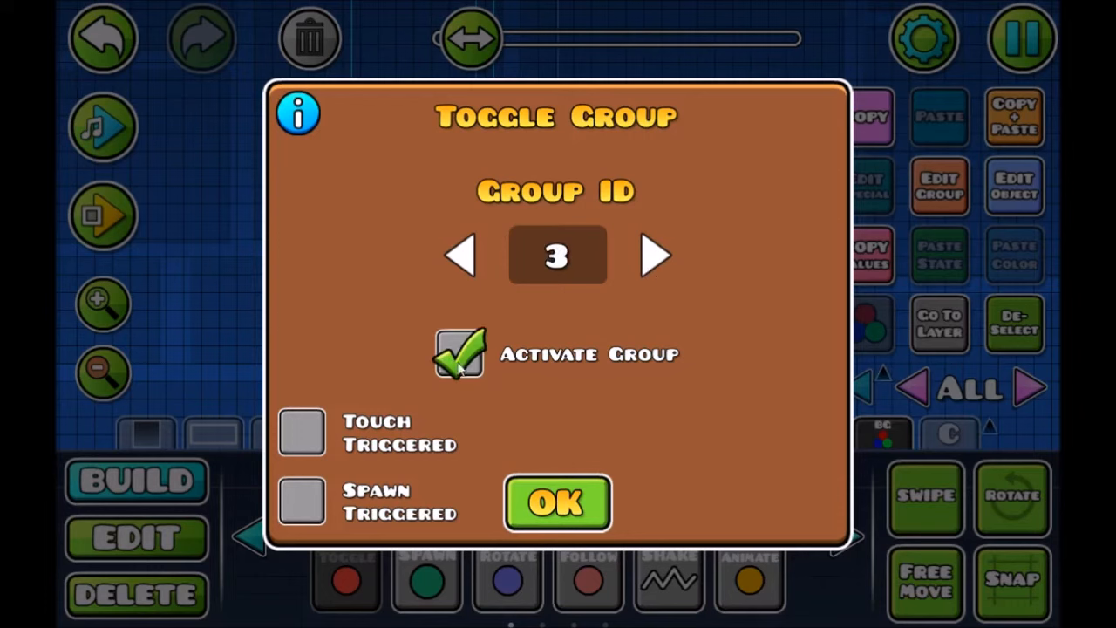
{"action": "left_click", "coordinate": [558, 504]}
{"action": "left_click", "coordinate": [1012, 323]}
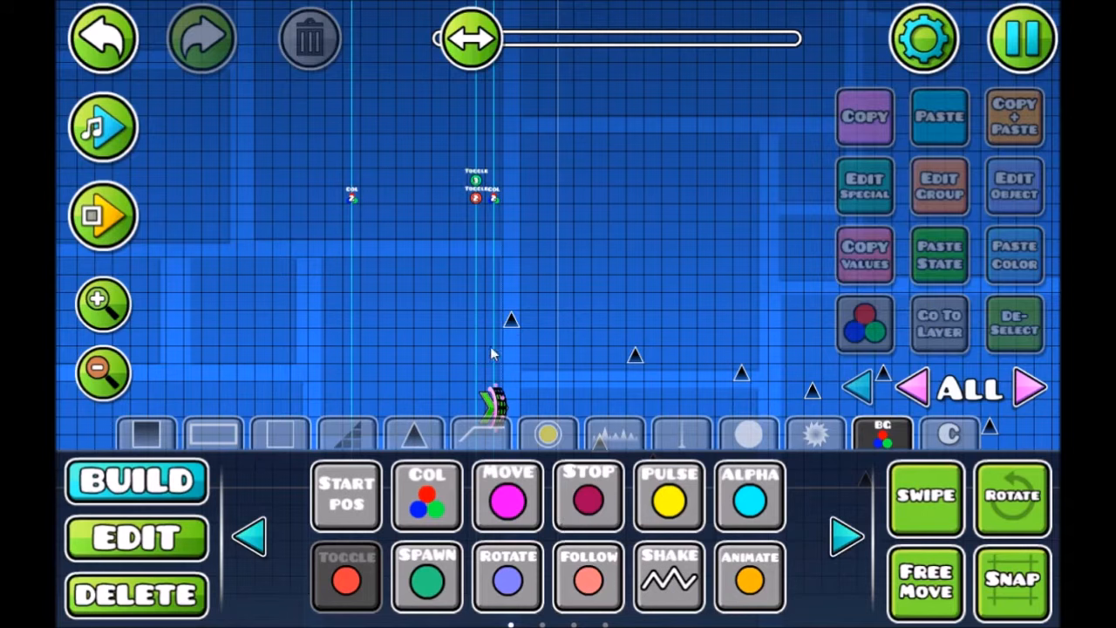
Save the level and start a playtest from the beginning
{"action": "left_click_drag", "start_coordinate": [510, 318], "coordinate": [567, 231]}
{"action": "left_click_drag", "start_coordinate": [419, 333], "coordinate": [502, 307]}
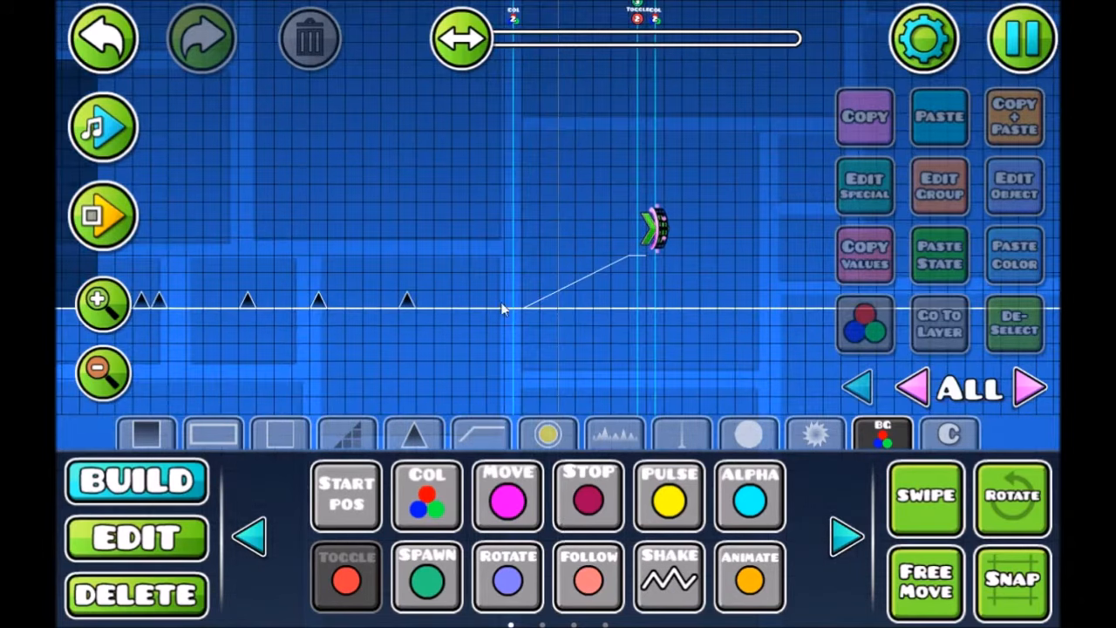
{"action": "left_click_drag", "start_coordinate": [451, 249], "coordinate": [863, 243]}
{"action": "left_click_drag", "start_coordinate": [614, 269], "coordinate": [618, 279]}
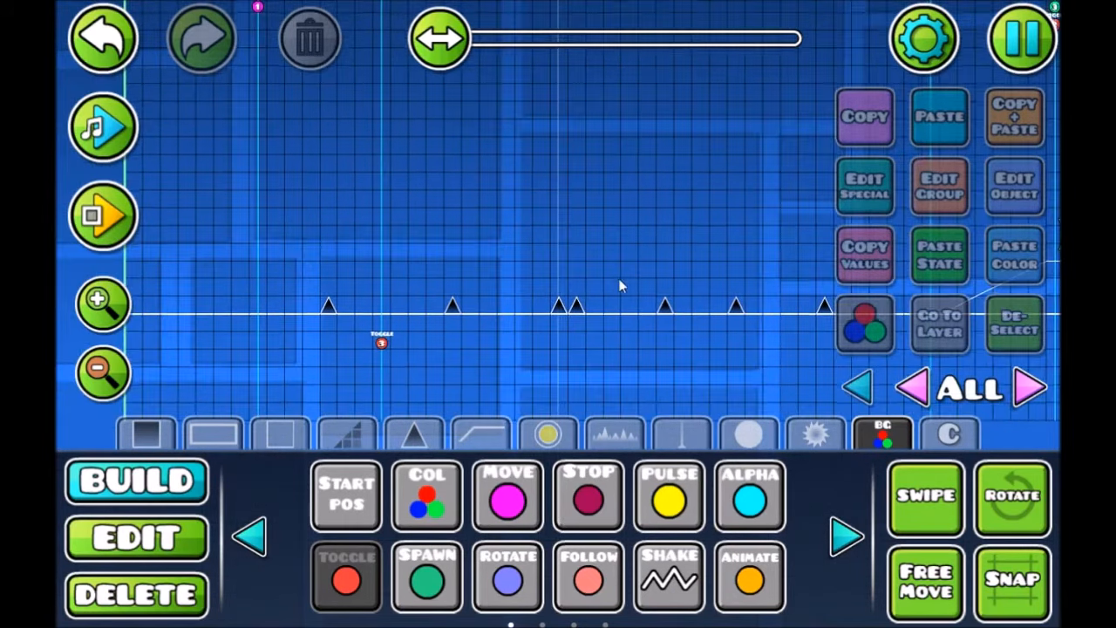
{"action": "left_click", "coordinate": [1007, 26]}
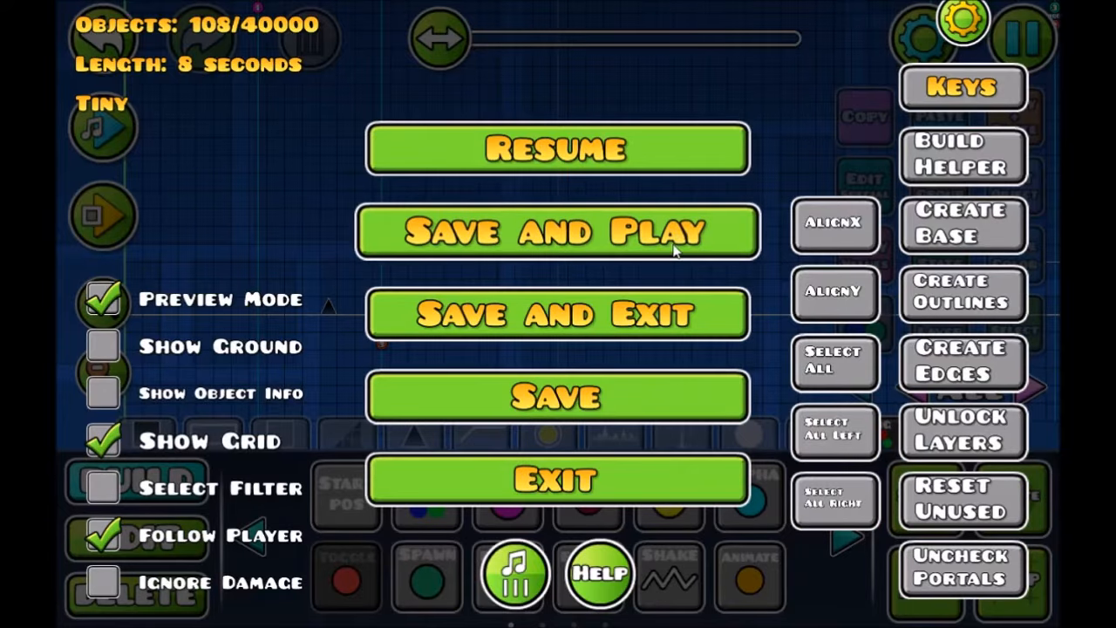
{"action": "left_click", "coordinate": [612, 228]}
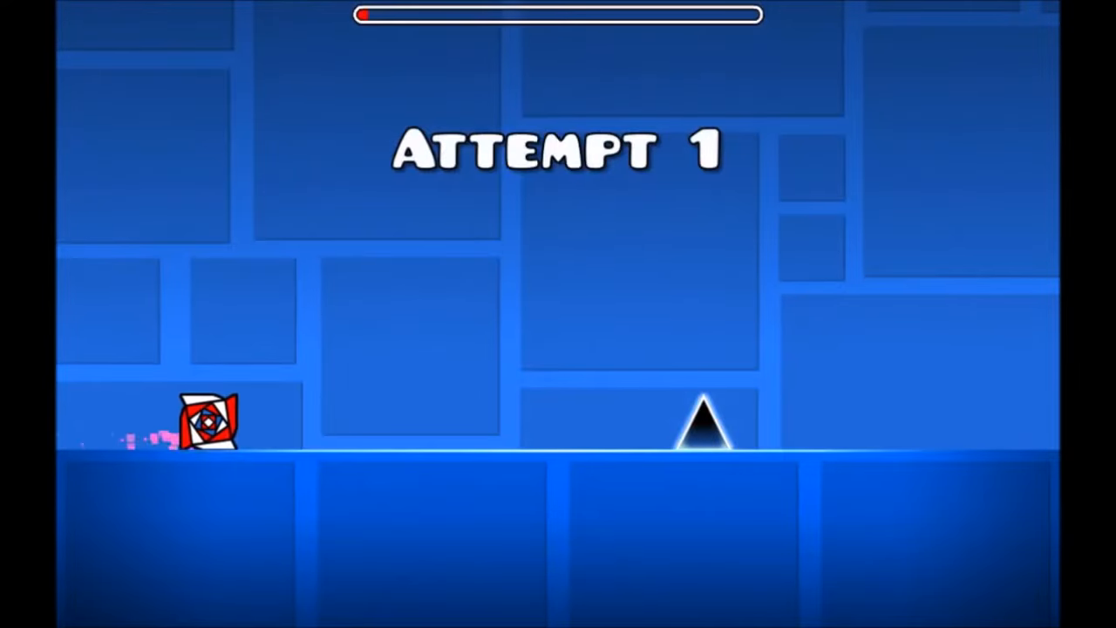
Play over the spikes and through the portal into the ship section to check the transition, and return to the editor
{"action": "key", "text": "space"}
{"action": "key", "text": "space"}
{"action": "key", "text": "space"}
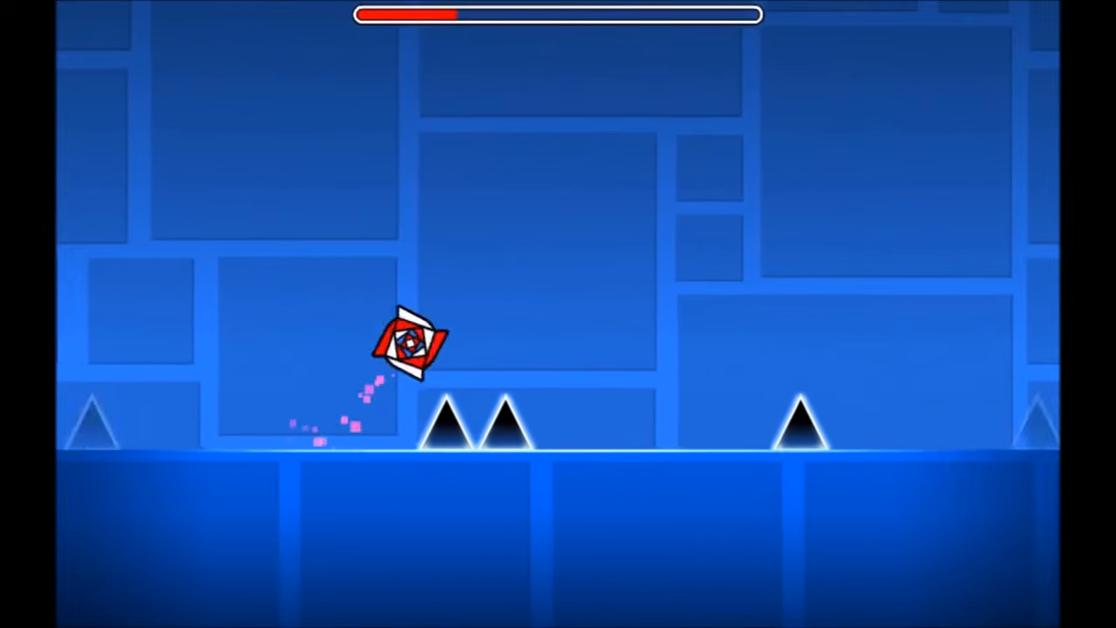
{"action": "key", "text": "space"}
{"action": "key", "text": "space"}
{"action": "key", "text": "space"}
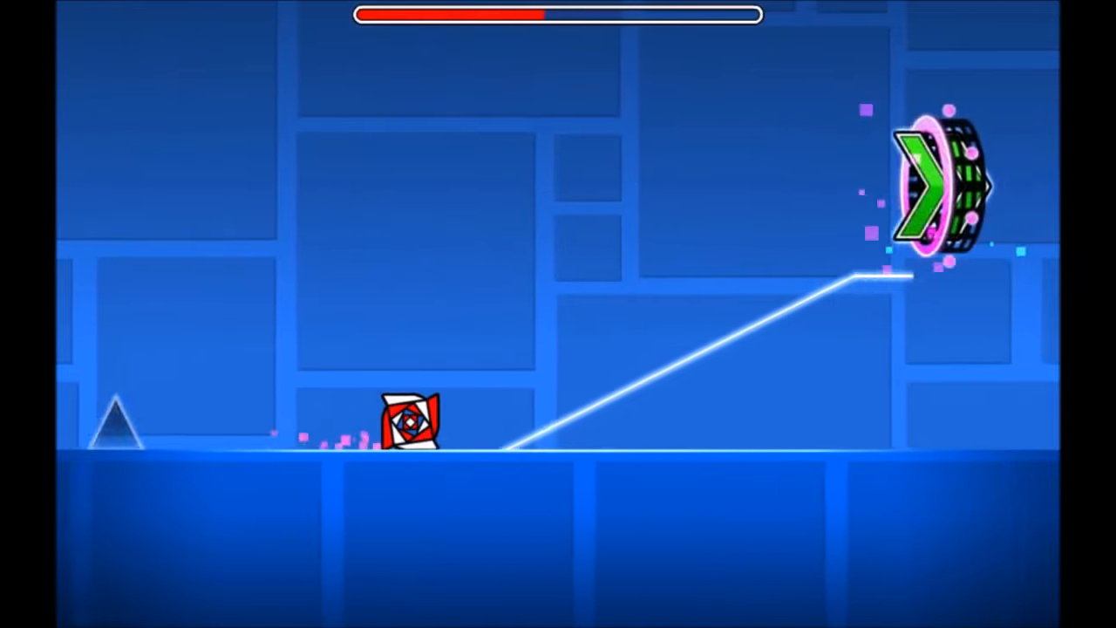
{"action": "key", "text": "space"}
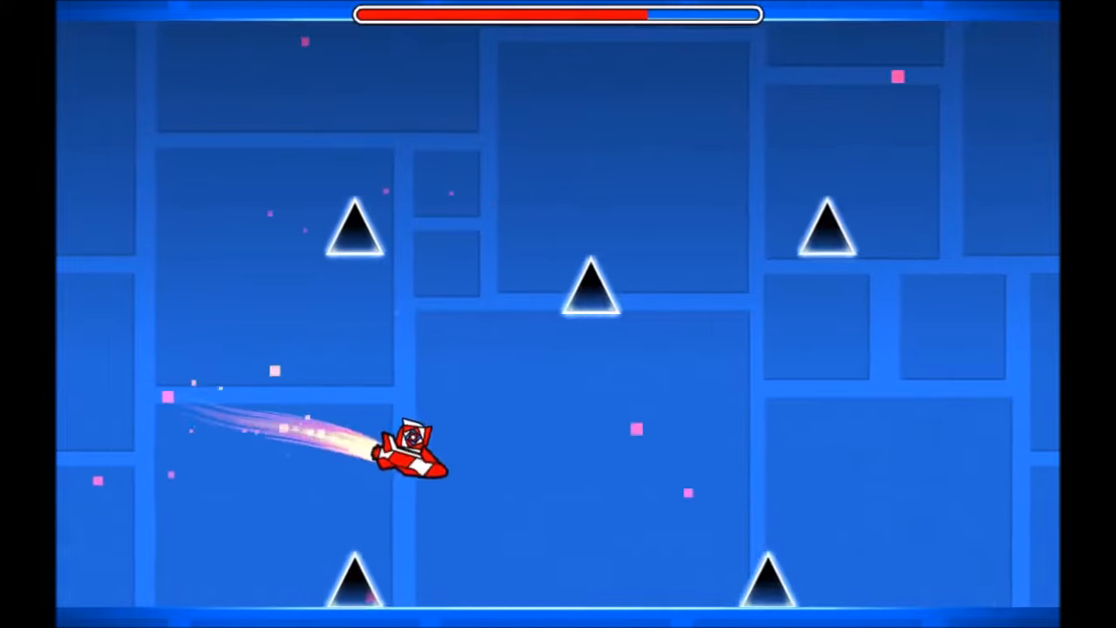
{"action": "key", "text": "space"}
{"action": "key", "text": "space"}
{"action": "key", "text": "Escape"}
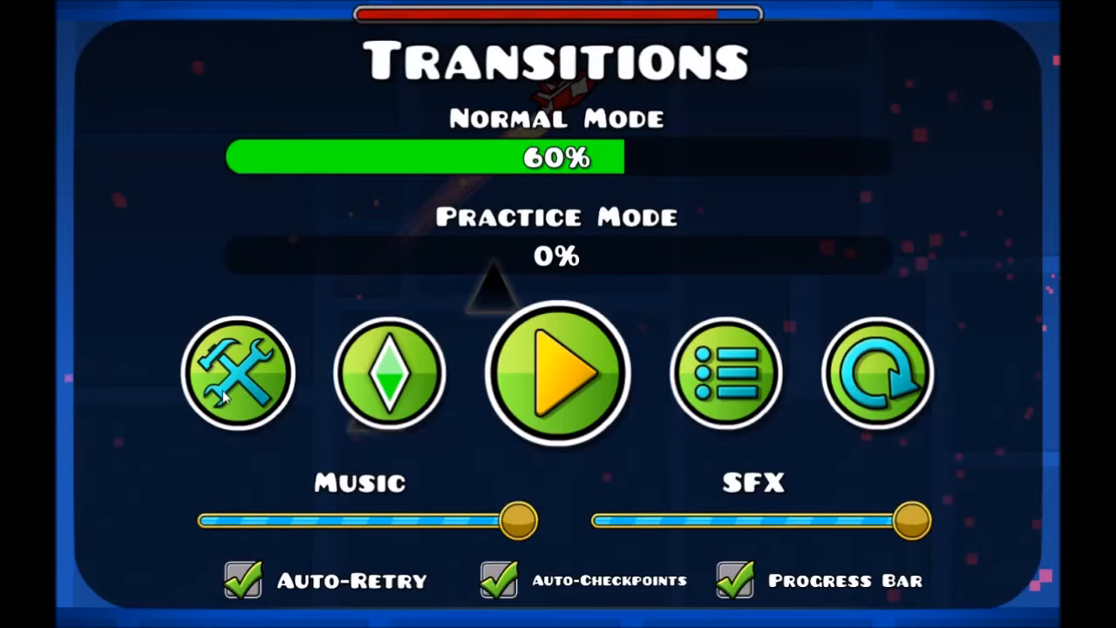
{"action": "left_click", "coordinate": [262, 376]}
Change the level's background color to a deeper, more saturated blue in the level settings
{"action": "left_click", "coordinate": [924, 35]}
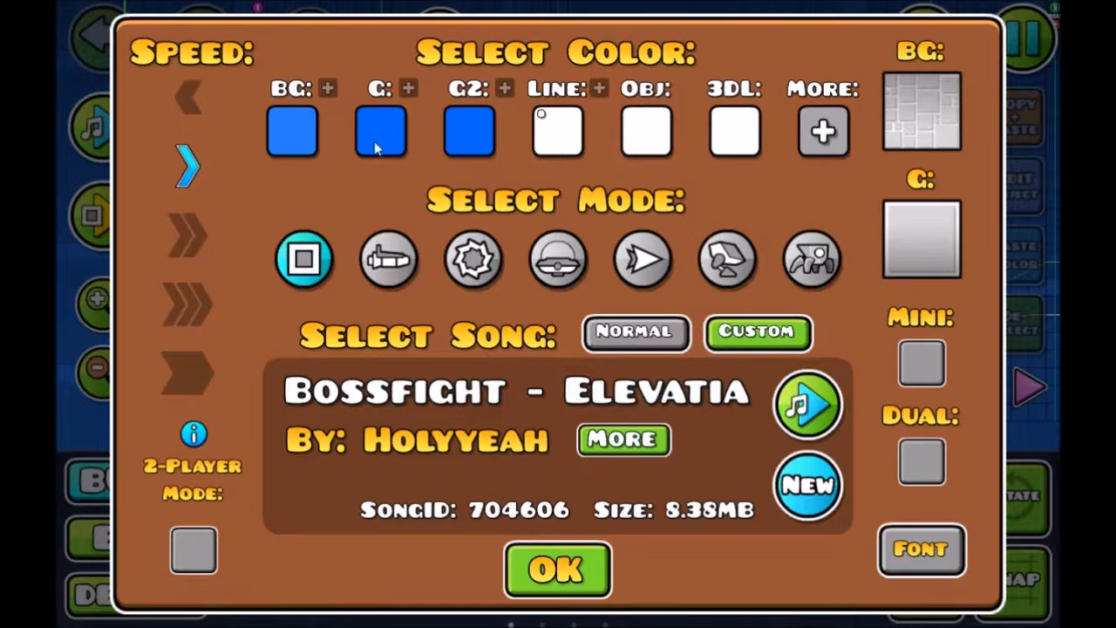
{"action": "left_click", "coordinate": [292, 131]}
{"action": "left_click", "coordinate": [563, 382]}
{"action": "left_click_drag", "start_coordinate": [528, 332], "coordinate": [392, 128]}
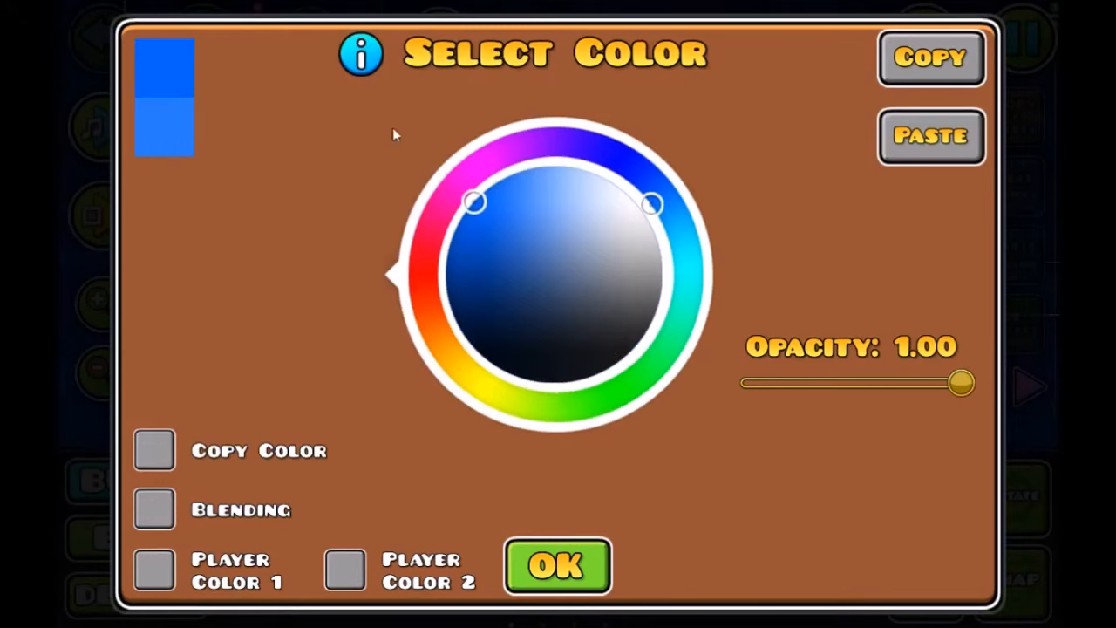
{"action": "left_click", "coordinate": [545, 557]}
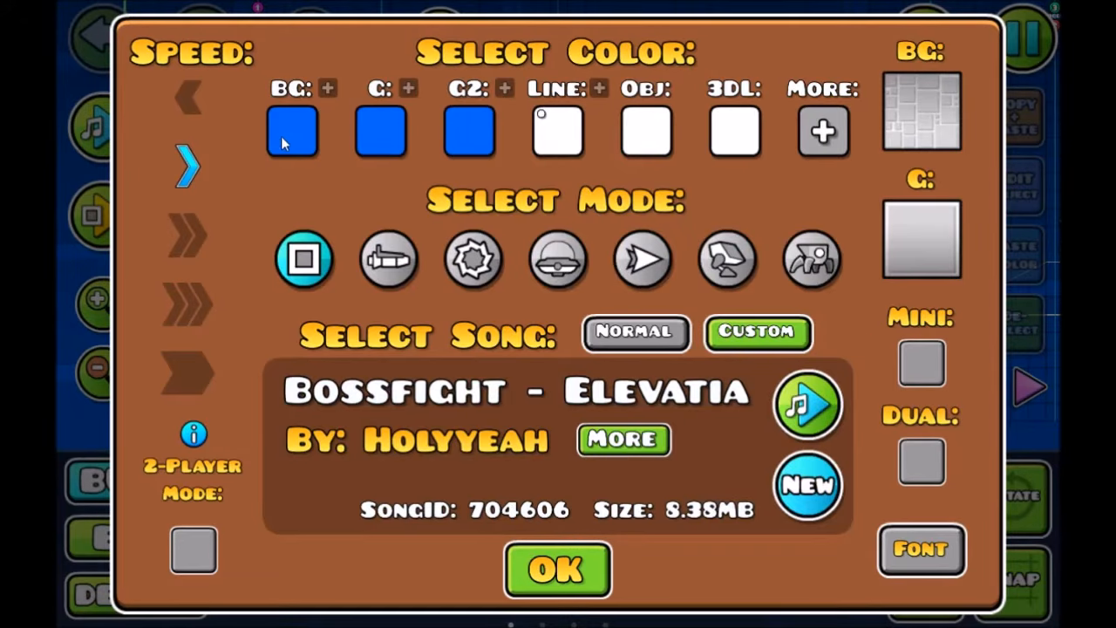
{"action": "left_click", "coordinate": [557, 570]}
{"action": "left_click_drag", "start_coordinate": [497, 253], "coordinate": [562, 279]}
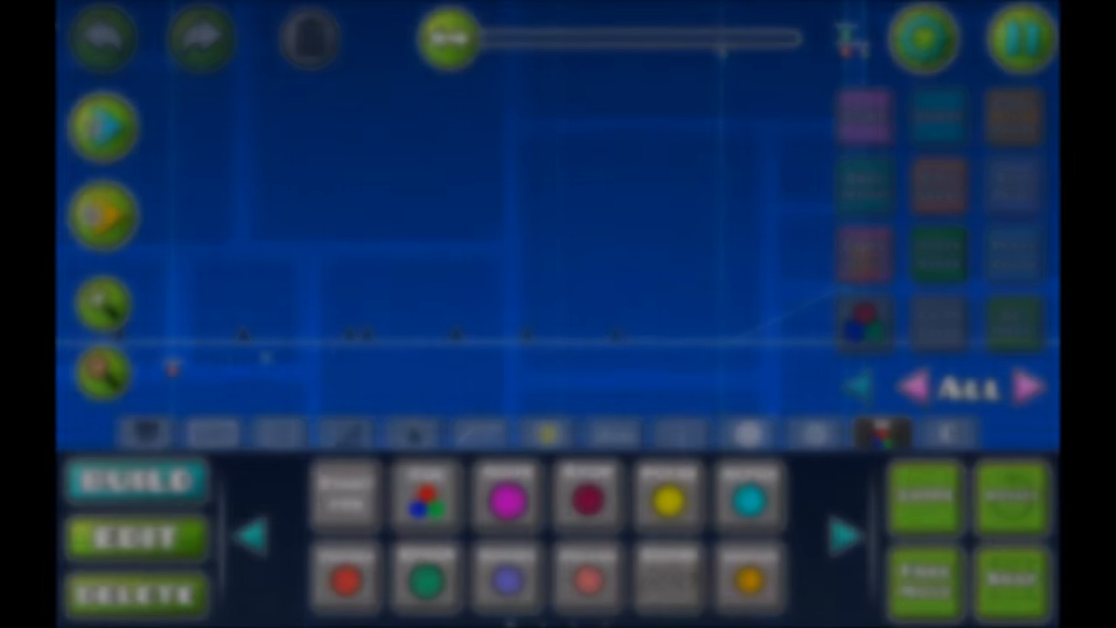